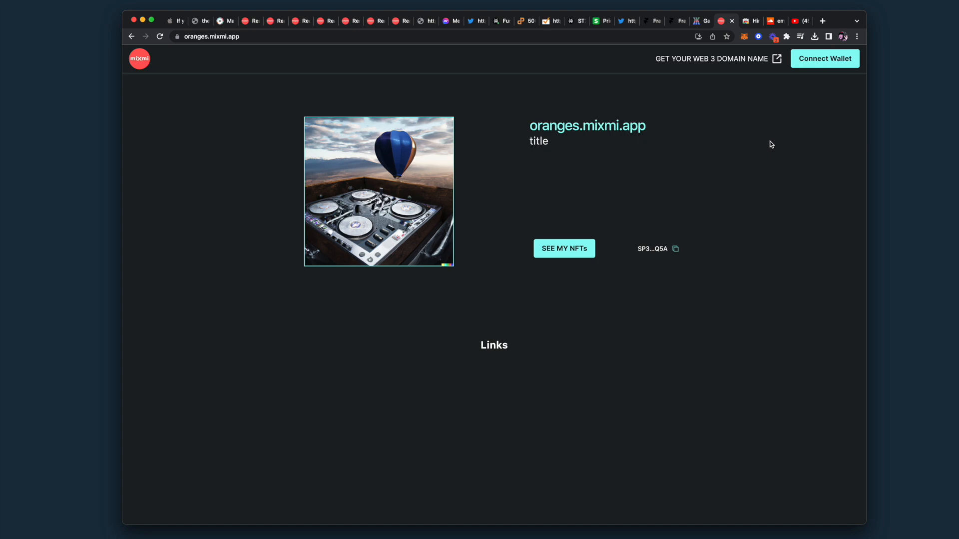
Bring the Hiro Wallet Chrome Web Store tab to the front
{"action": "left_click", "coordinate": [748, 23]}
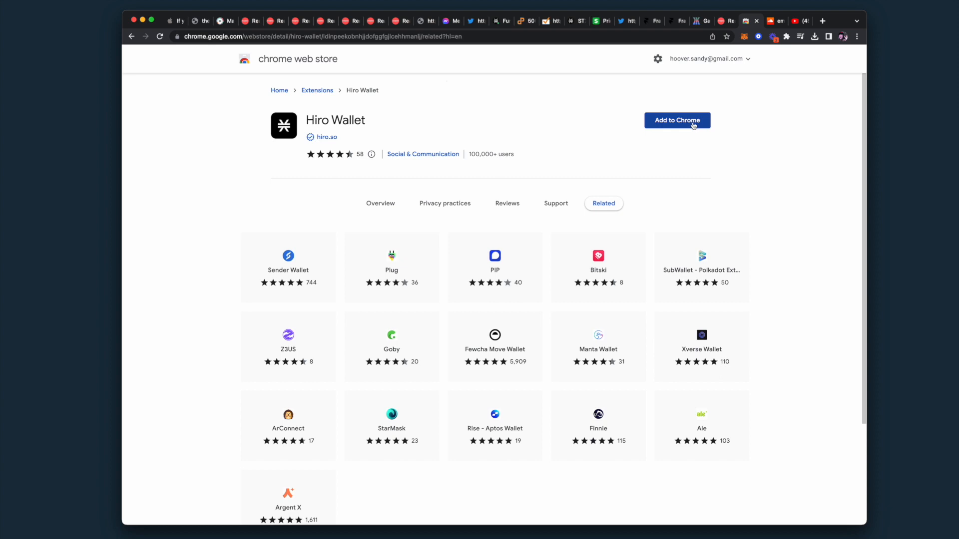
Add the Hiro Wallet extension to Chrome and confirm the installation
{"action": "scroll", "coordinate": [693, 126], "scroll_direction": "down", "scroll_amount": 1}
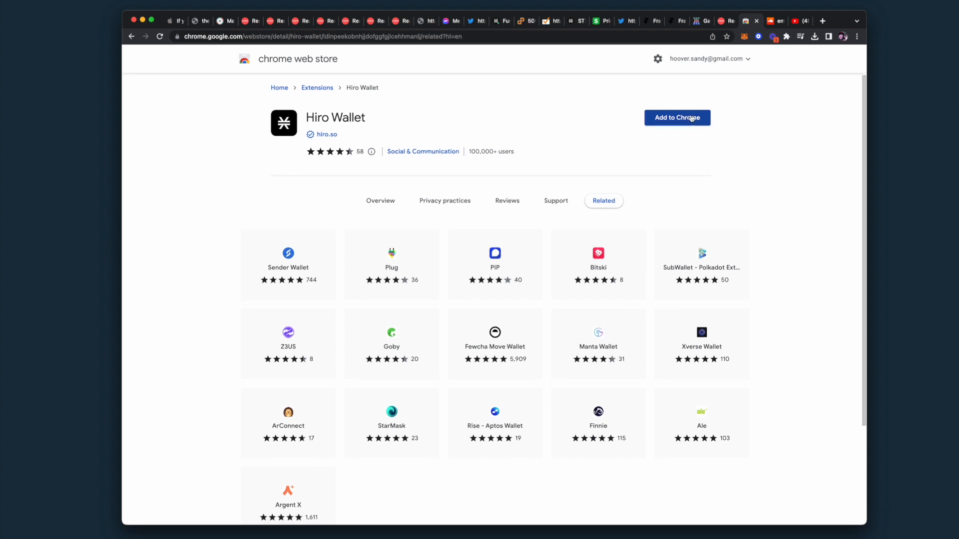
{"action": "left_click", "coordinate": [692, 118]}
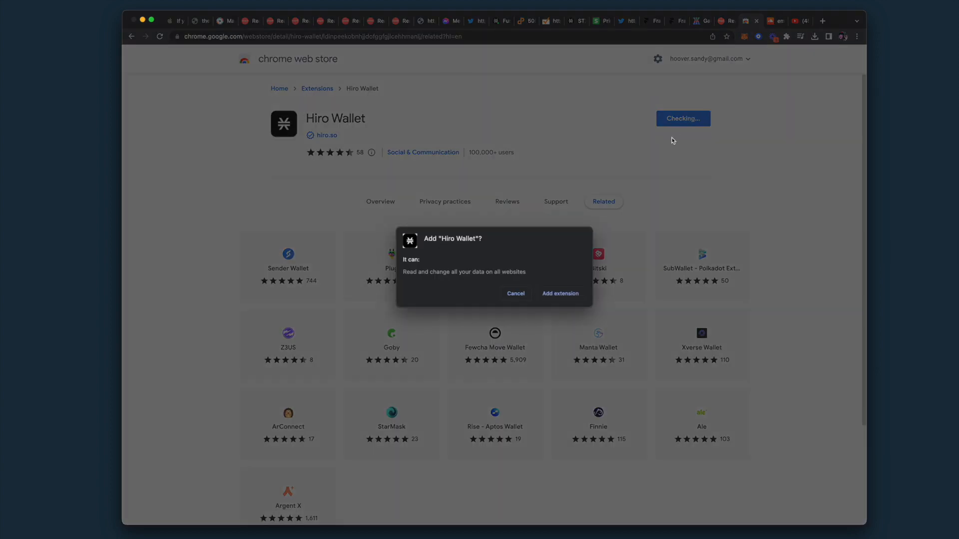
{"action": "left_click", "coordinate": [560, 294]}
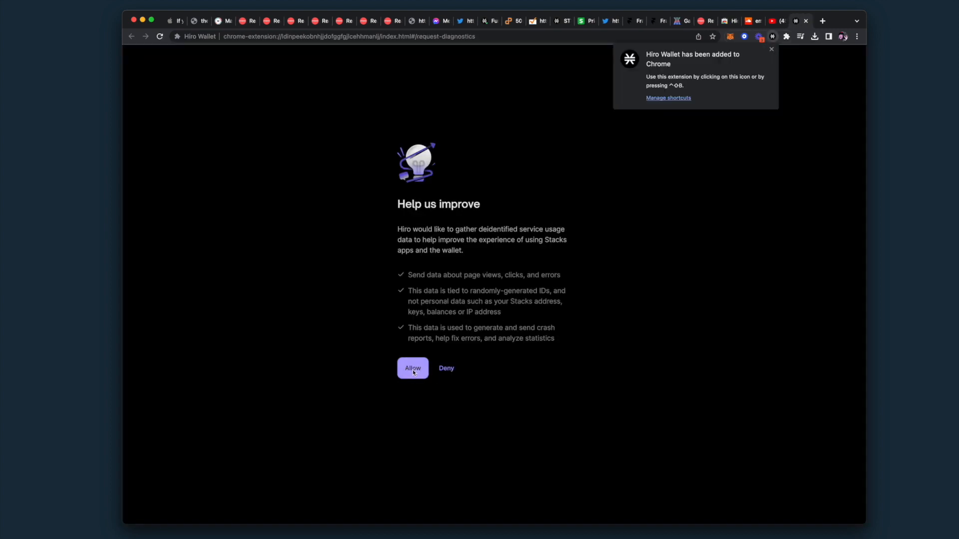
Allow anonymous usage data, then restore the wallet by pasting the Secret Key
{"action": "left_click", "coordinate": [413, 371]}
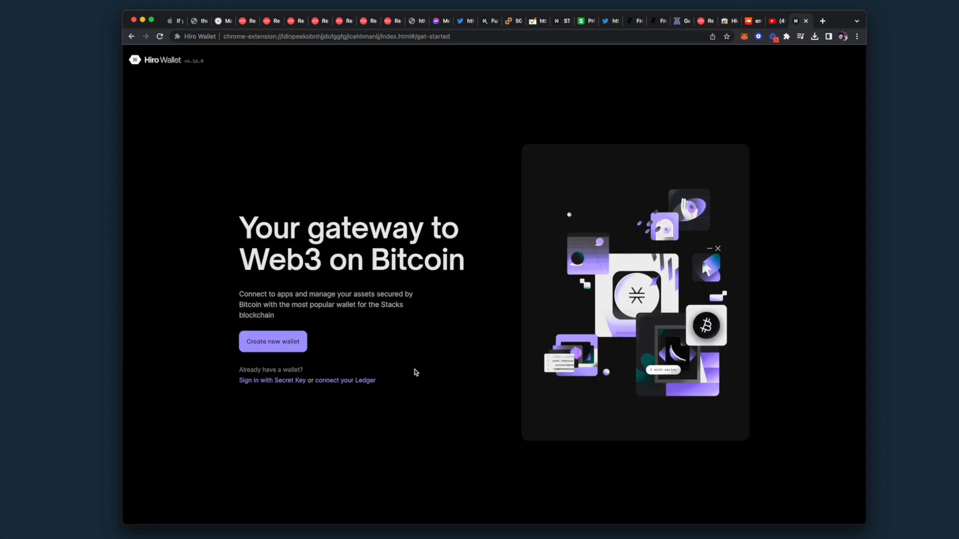
{"action": "left_click", "coordinate": [277, 381]}
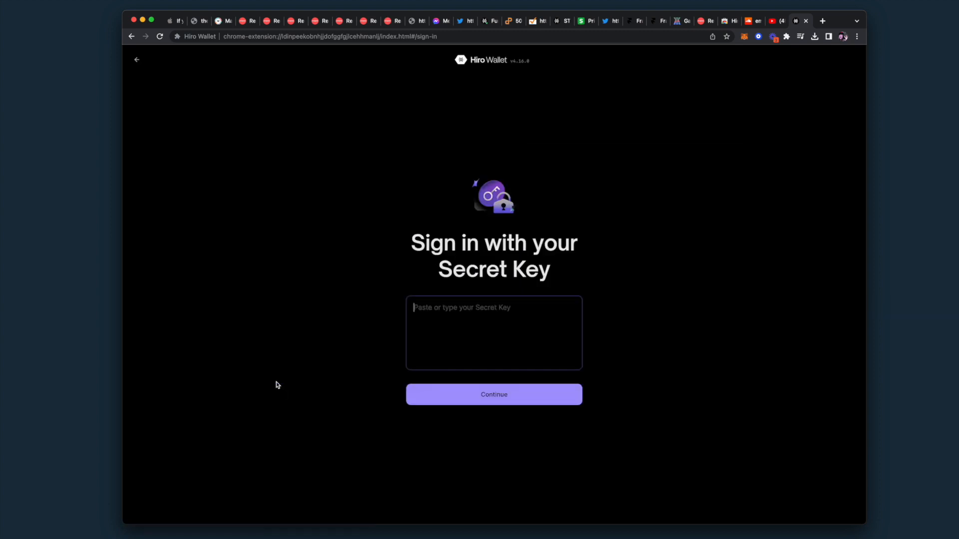
{"action": "left_click", "coordinate": [451, 313]}
{"action": "key", "text": "super+v"}
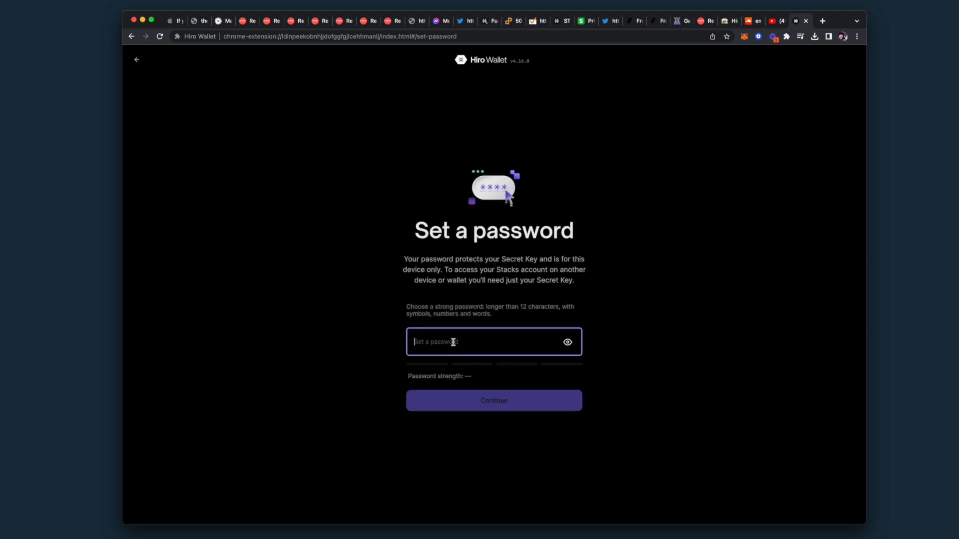
Enter a strong wallet password and continue to the oranges.mixmi.app wallet home
{"action": "type", "text": "•••••••••••••••"}
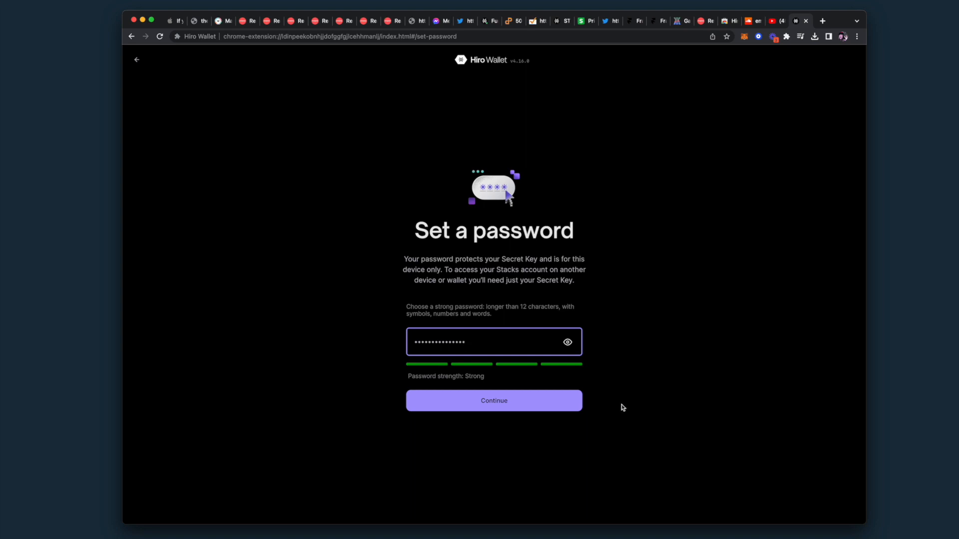
{"action": "left_click", "coordinate": [480, 402]}
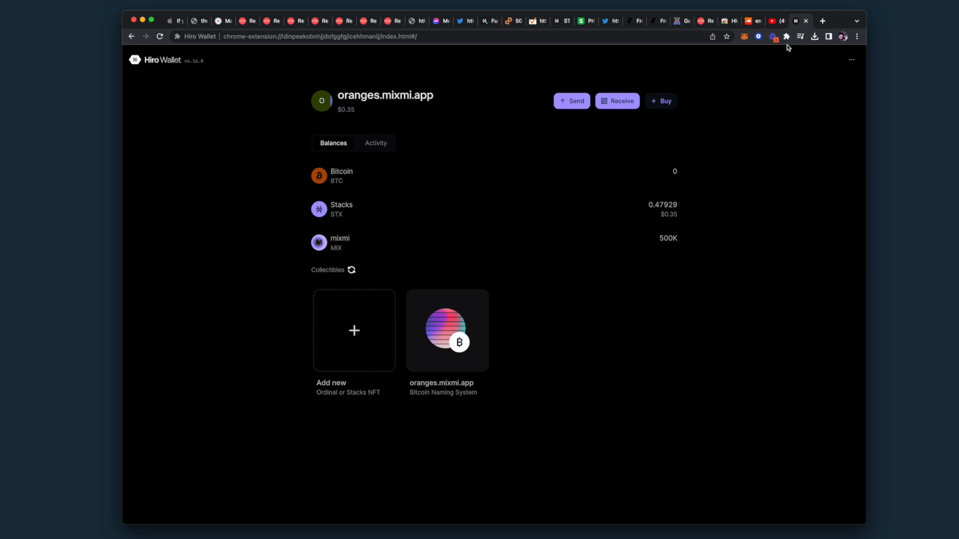
Go back to the oranges.mixmi.app tab and start connecting the wallet with Connect Wallet
{"action": "left_click", "coordinate": [709, 22]}
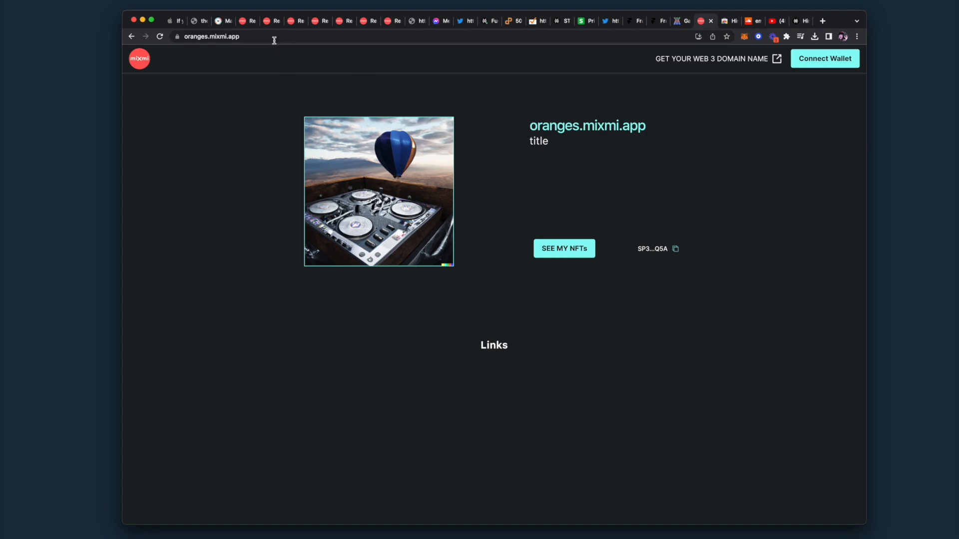
{"action": "left_click", "coordinate": [828, 60]}
{"action": "left_click", "coordinate": [812, 59]}
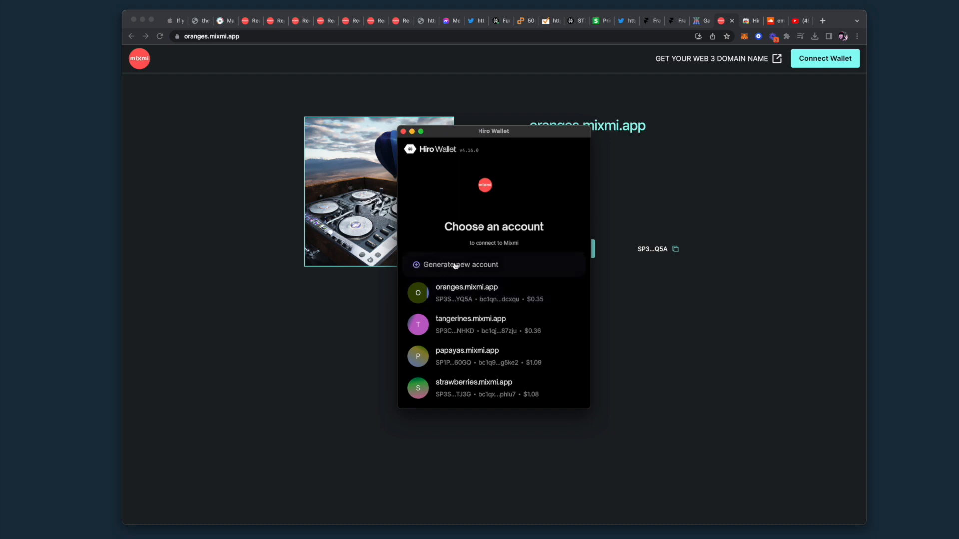
Generate a new Account 5 in the Hiro Wallet account chooser
{"action": "left_click", "coordinate": [416, 266]}
{"action": "scroll", "coordinate": [541, 306], "scroll_direction": "down", "scroll_amount": 1}
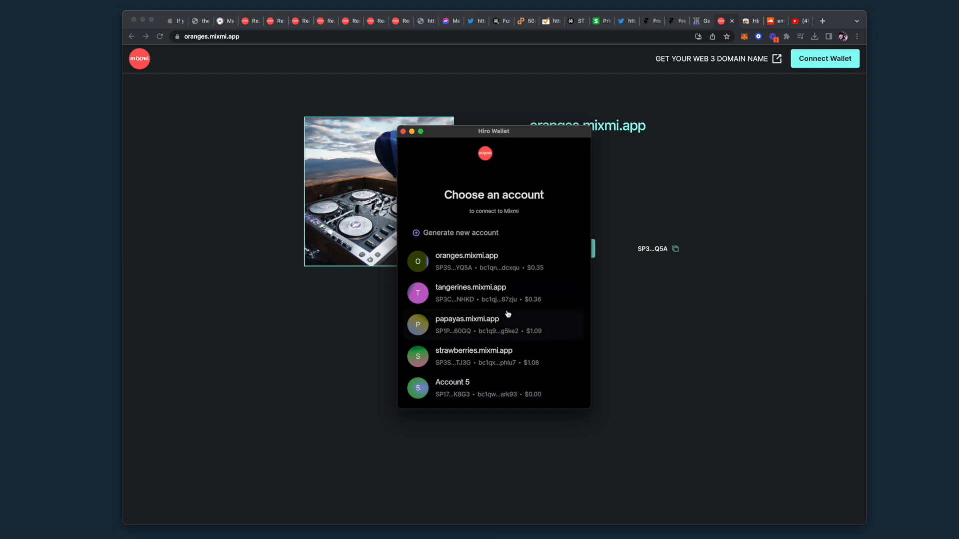
{"action": "scroll", "coordinate": [507, 315], "scroll_direction": "up", "scroll_amount": 1}
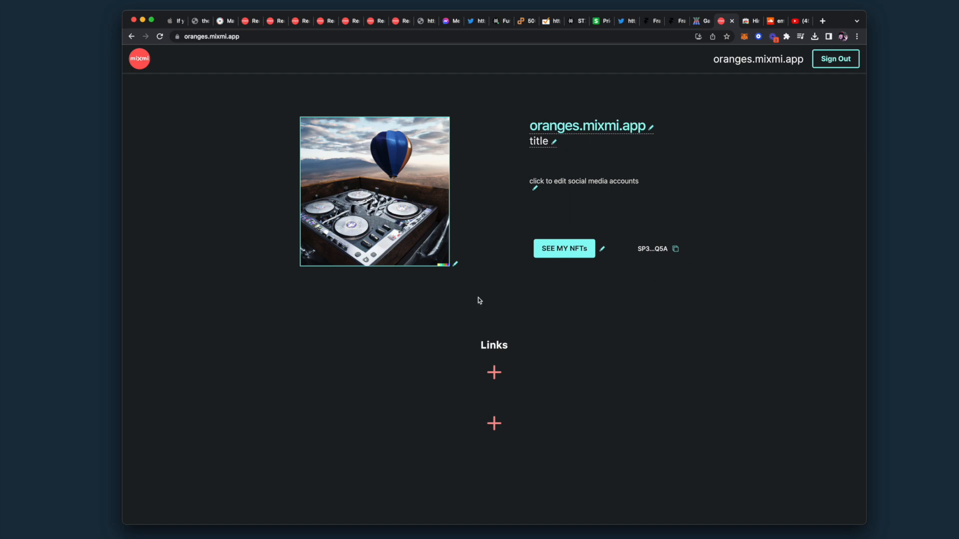
Upload 'orange gif.gif' as the profile picture and reload the page to show it
{"action": "left_click", "coordinate": [456, 264]}
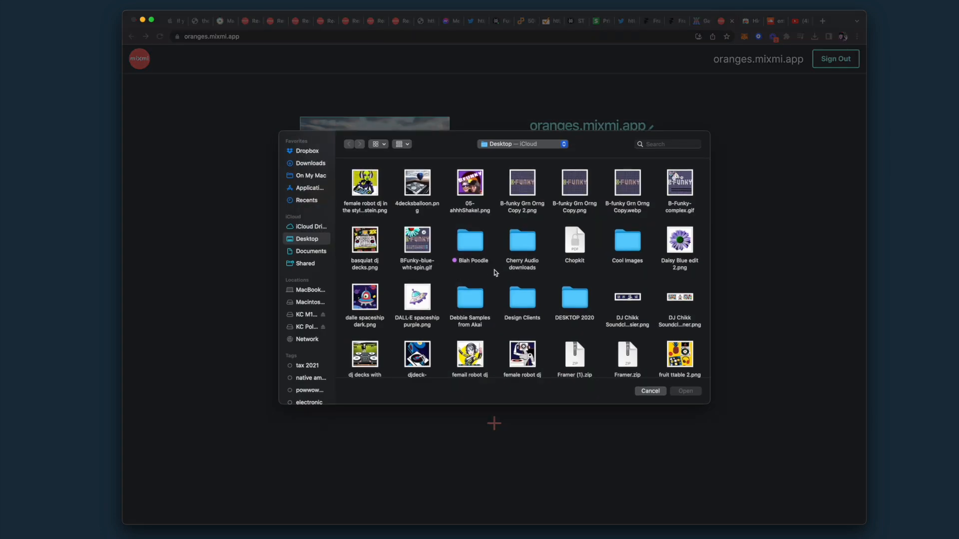
{"action": "scroll", "coordinate": [496, 272], "scroll_direction": "down", "scroll_amount": 3}
{"action": "scroll", "coordinate": [496, 272], "scroll_direction": "up", "scroll_amount": 3}
{"action": "scroll", "coordinate": [492, 273], "scroll_direction": "down", "scroll_amount": 5}
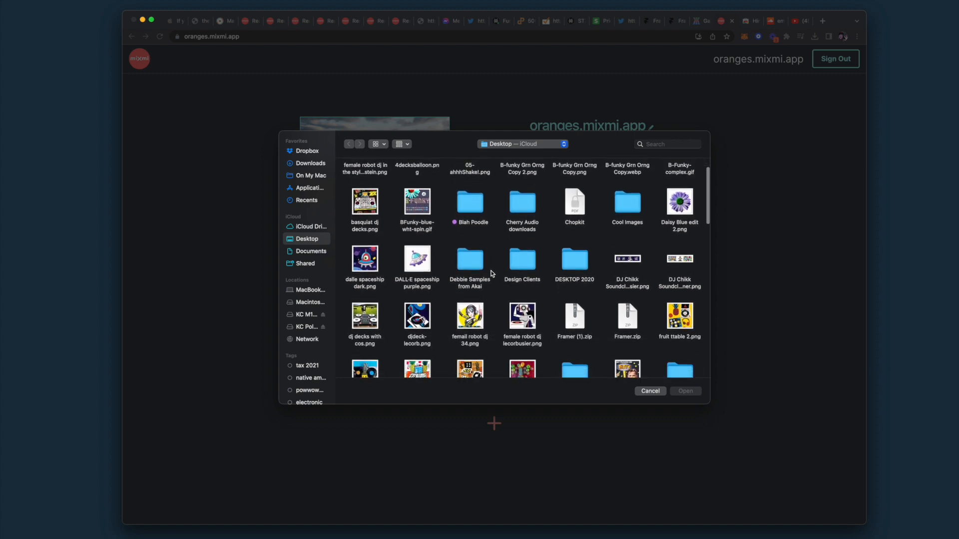
{"action": "scroll", "coordinate": [492, 273], "scroll_direction": "down", "scroll_amount": 10}
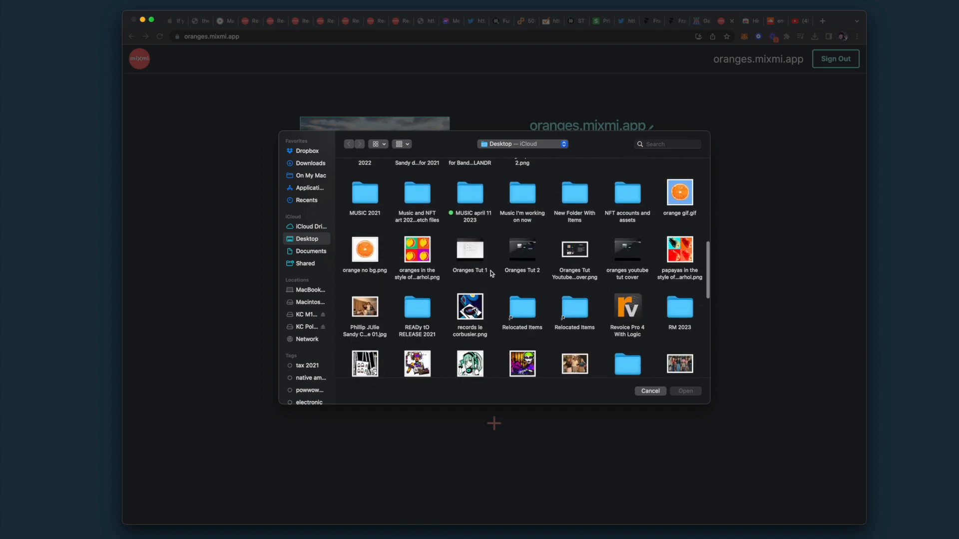
{"action": "left_click", "coordinate": [683, 199]}
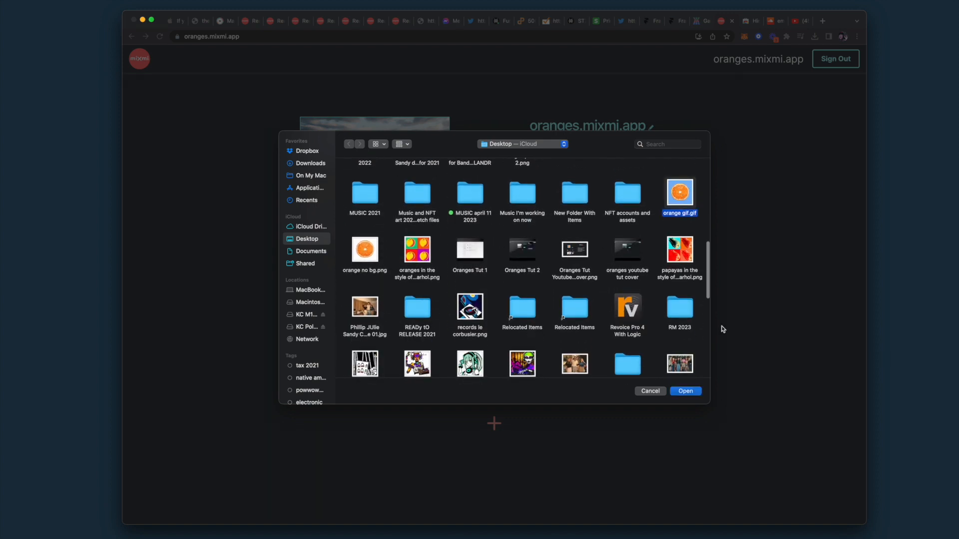
{"action": "left_click", "coordinate": [679, 391]}
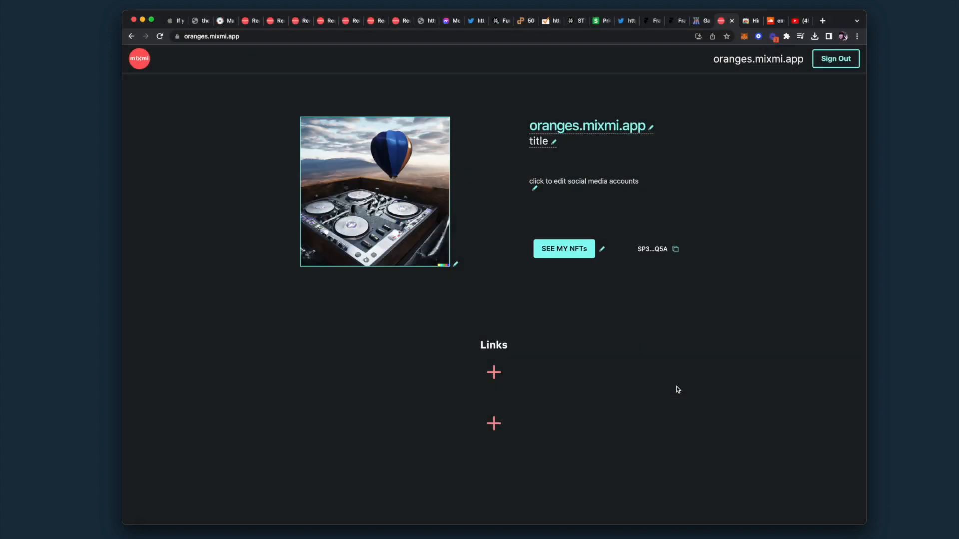
{"action": "left_click", "coordinate": [159, 38]}
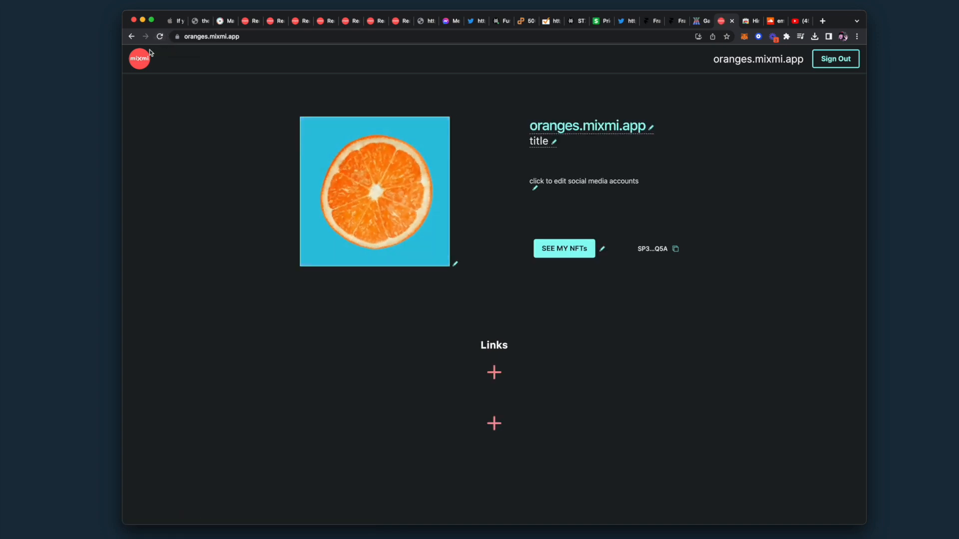
Rename the profile display name to 'oranges'
{"action": "left_click", "coordinate": [651, 128]}
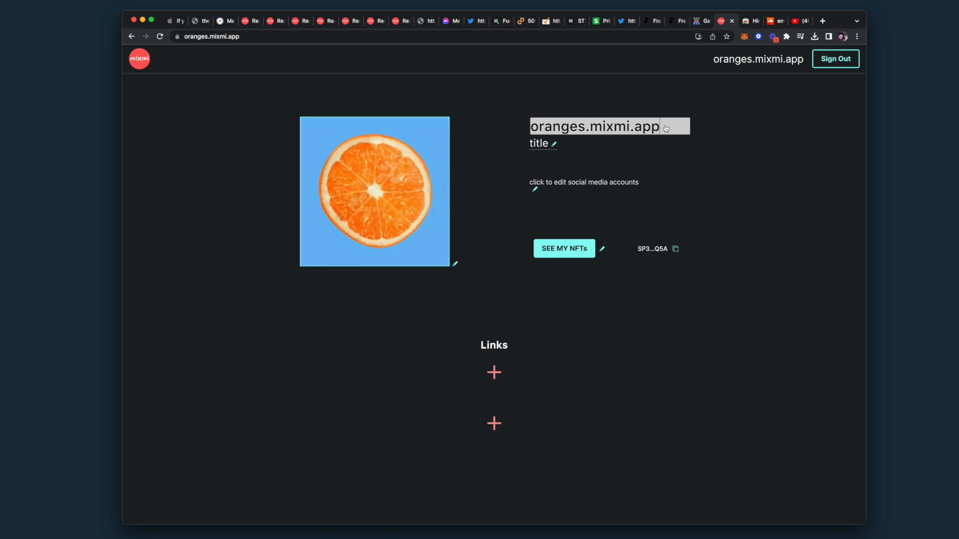
{"action": "left_click_drag", "start_coordinate": [666, 128], "coordinate": [520, 126]}
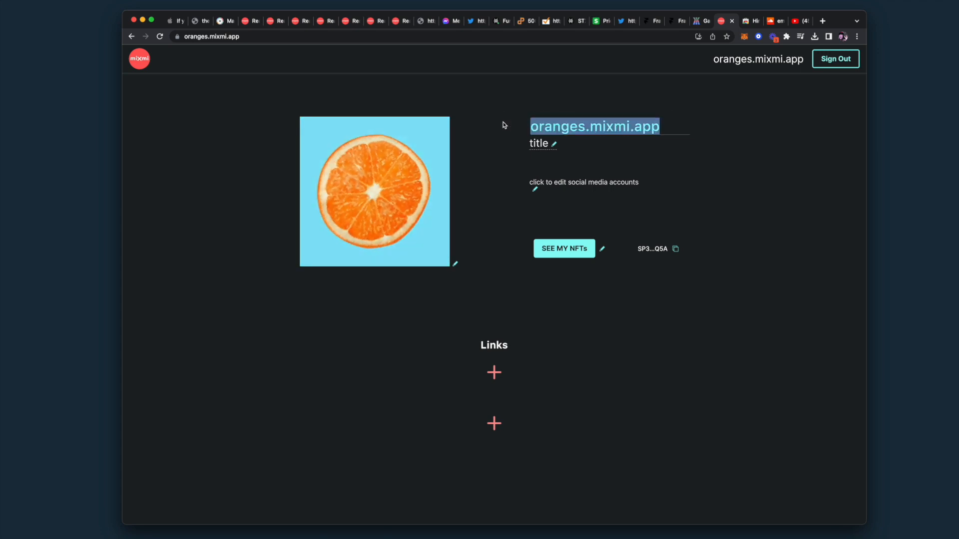
{"action": "type", "text": "an"}
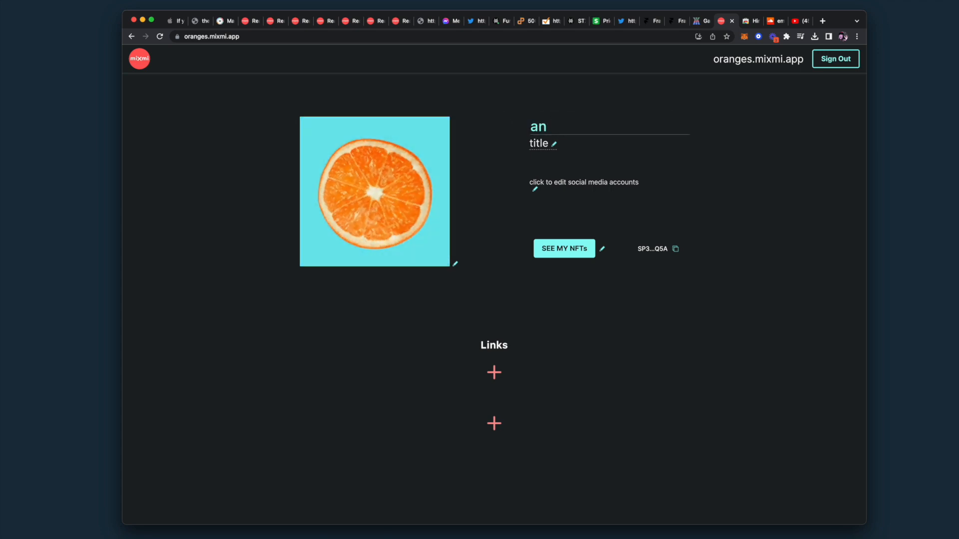
{"action": "type", "text": "thi"}
{"action": "key", "text": "BackSpace"}
{"action": "type", "text": "oranges"}
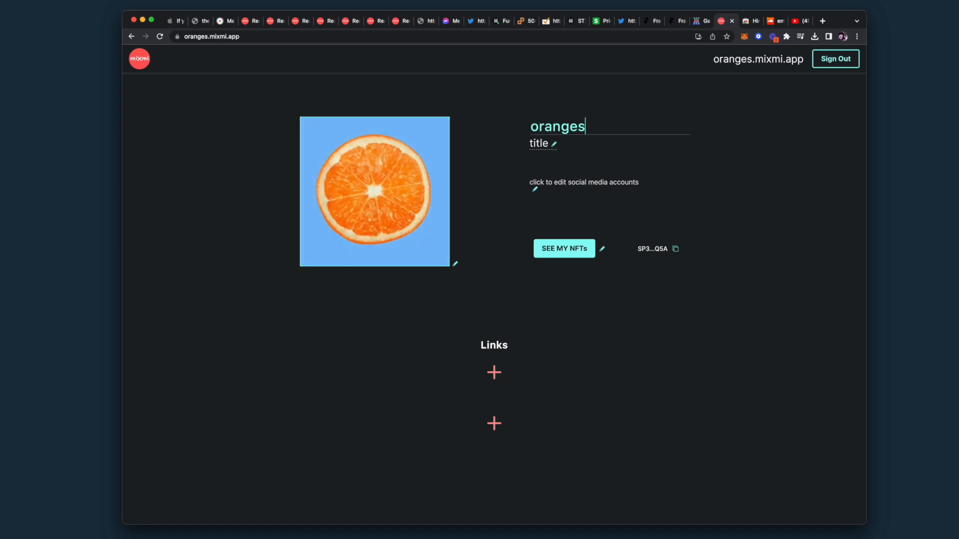
Replace the profile title with 'fruity'
{"action": "left_click", "coordinate": [553, 145]}
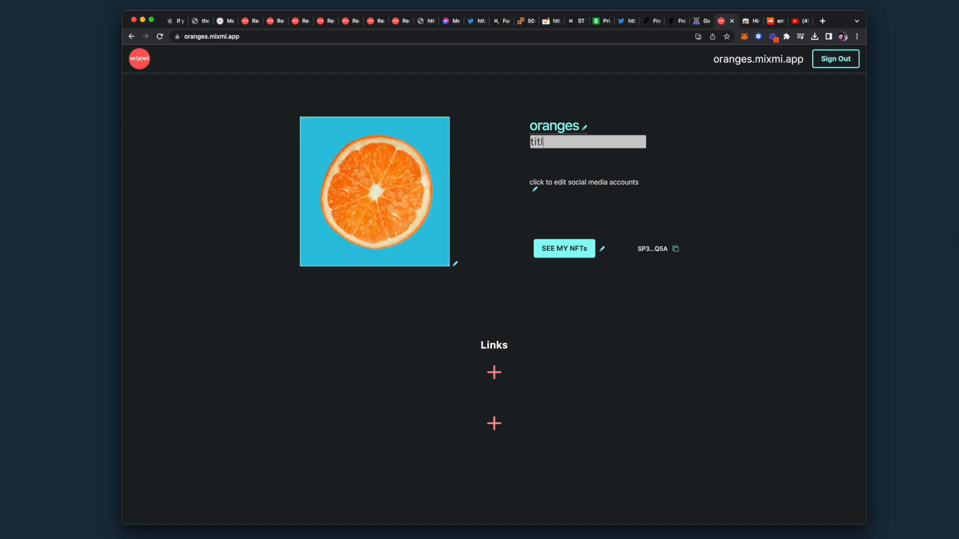
{"action": "key", "text": "BackSpace"}
{"action": "key", "text": "BackSpace"}
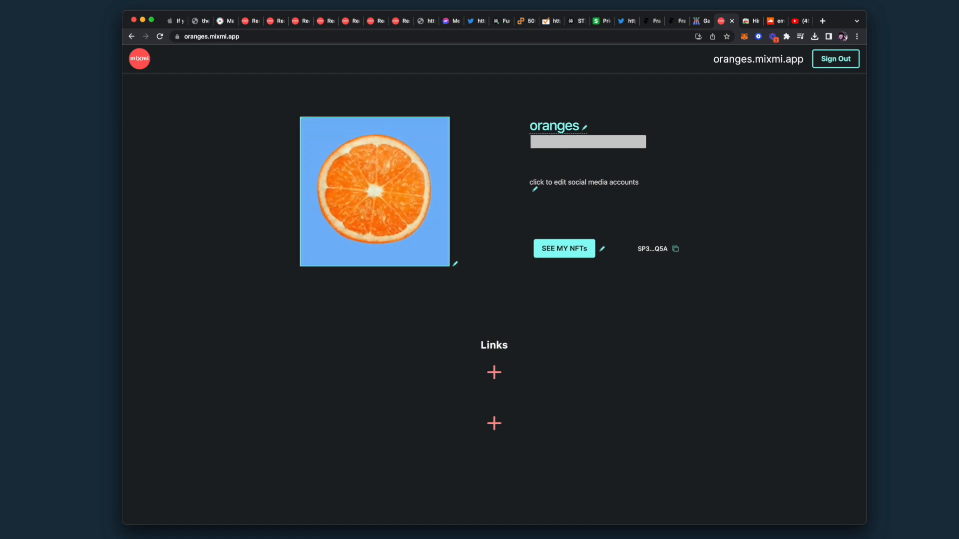
{"action": "type", "text": "fruity"}
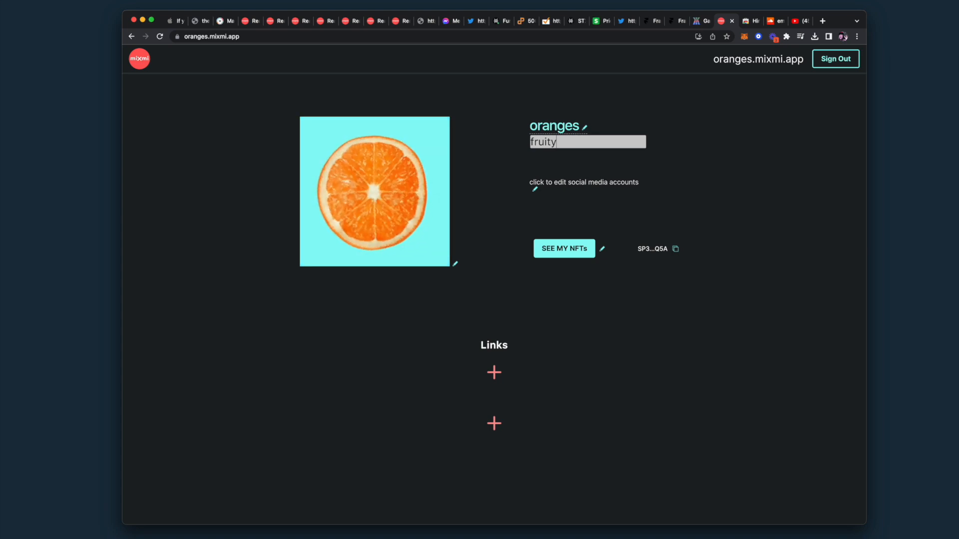
{"action": "key", "text": "Return"}
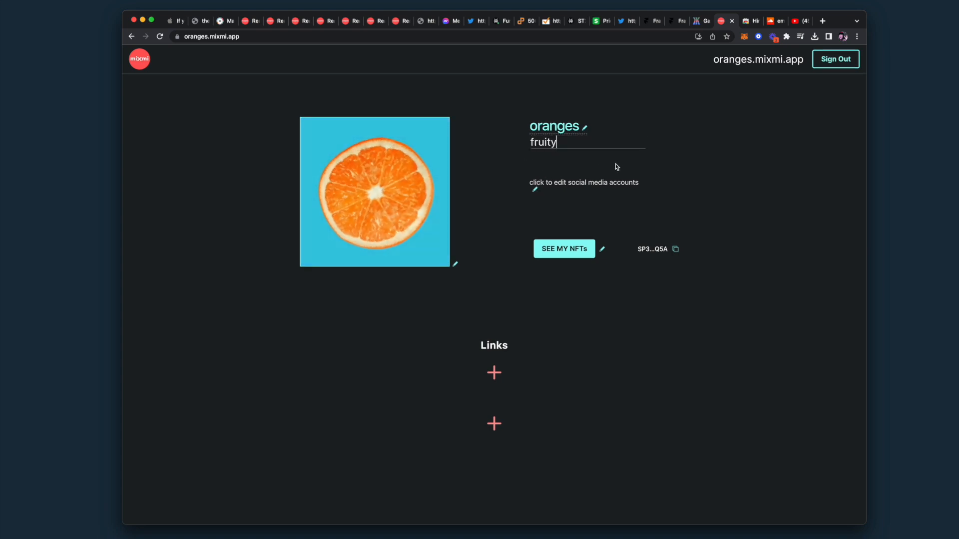
Leave the social links unchanged and set the NFT flex button to Hide
{"action": "left_click", "coordinate": [536, 190]}
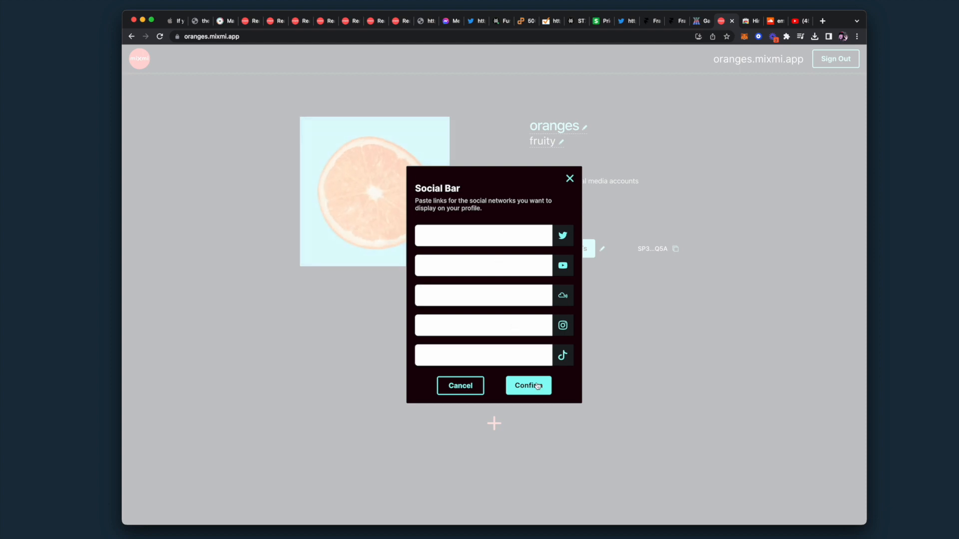
{"action": "left_click", "coordinate": [570, 179]}
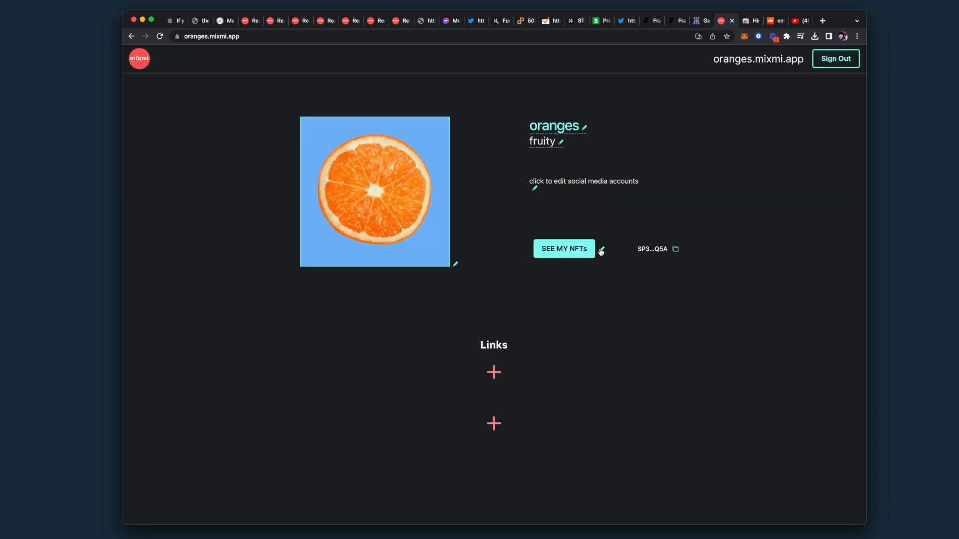
{"action": "left_click", "coordinate": [603, 250]}
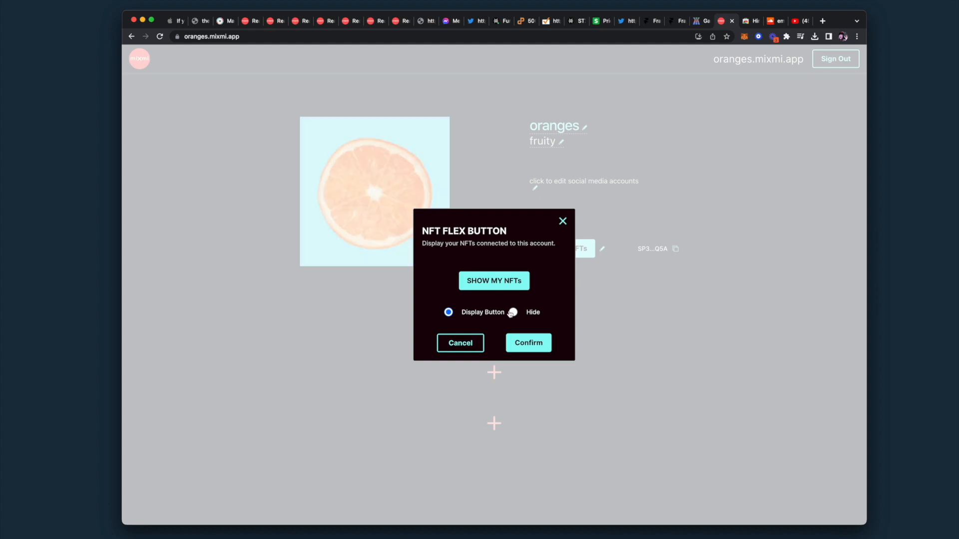
{"action": "left_click", "coordinate": [513, 312]}
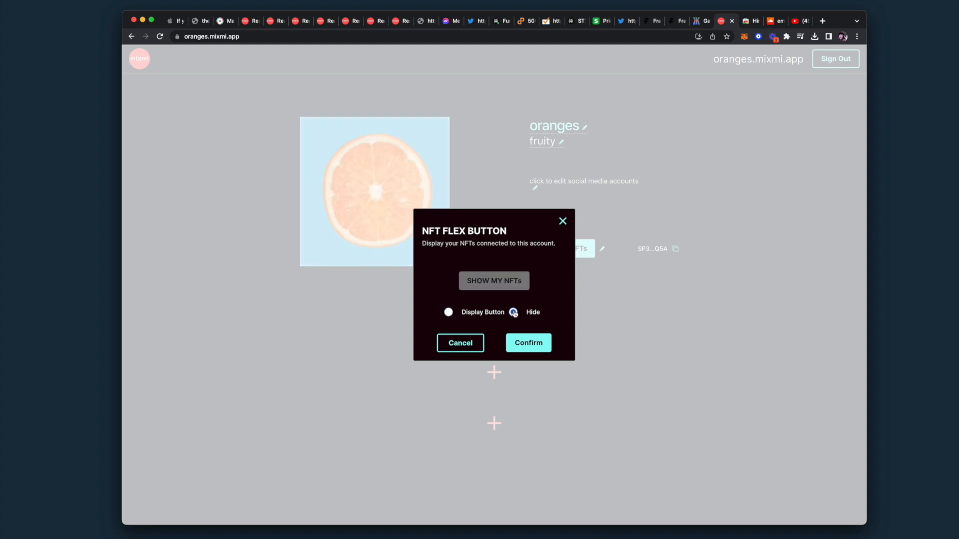
{"action": "left_click", "coordinate": [525, 343]}
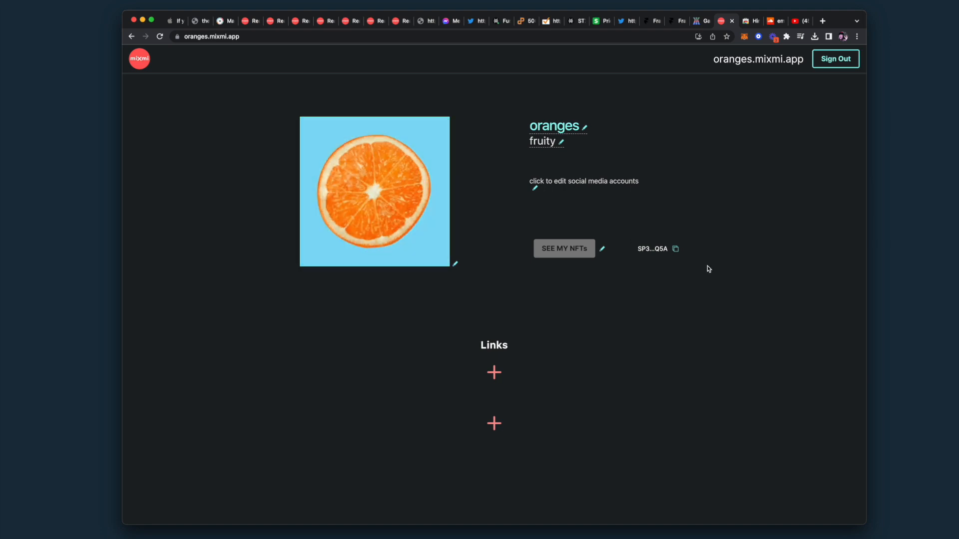
Add a back2life.mixmi.app profile link under Links, then start another link
{"action": "left_click", "coordinate": [493, 373]}
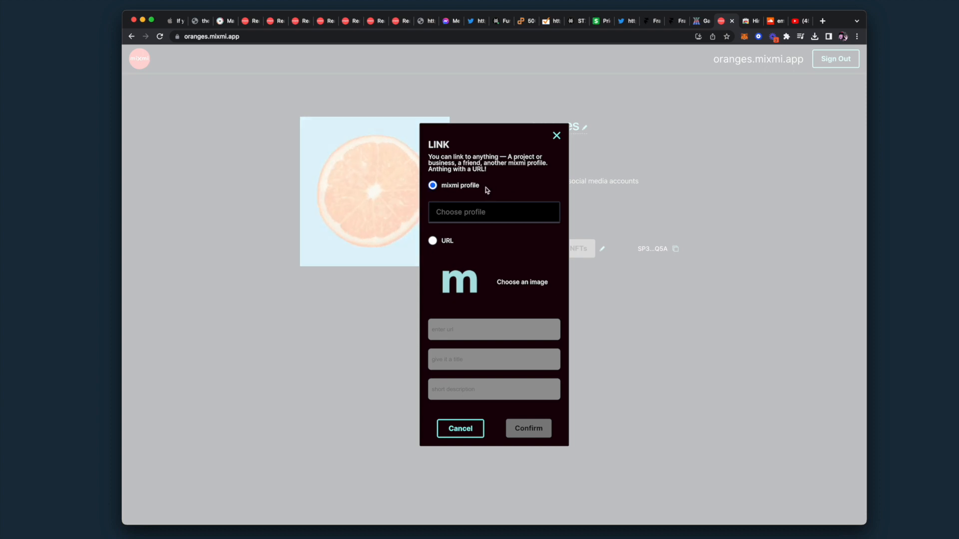
{"action": "left_click", "coordinate": [459, 213]}
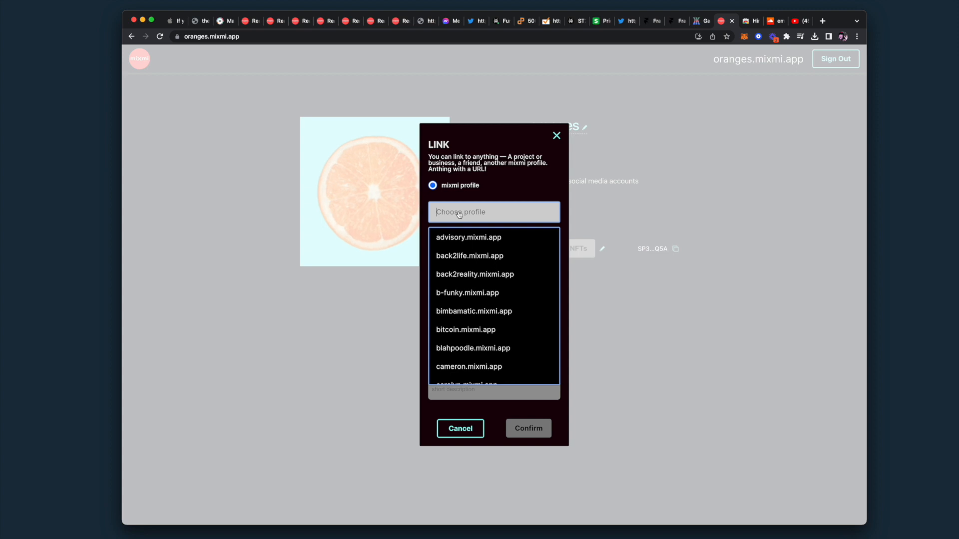
{"action": "left_click", "coordinate": [483, 257]}
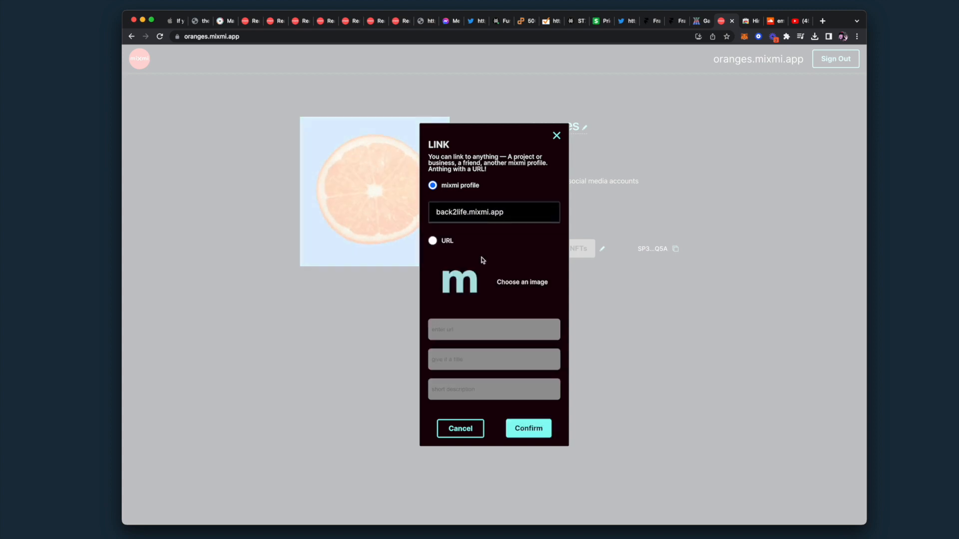
{"action": "left_click", "coordinate": [544, 429]}
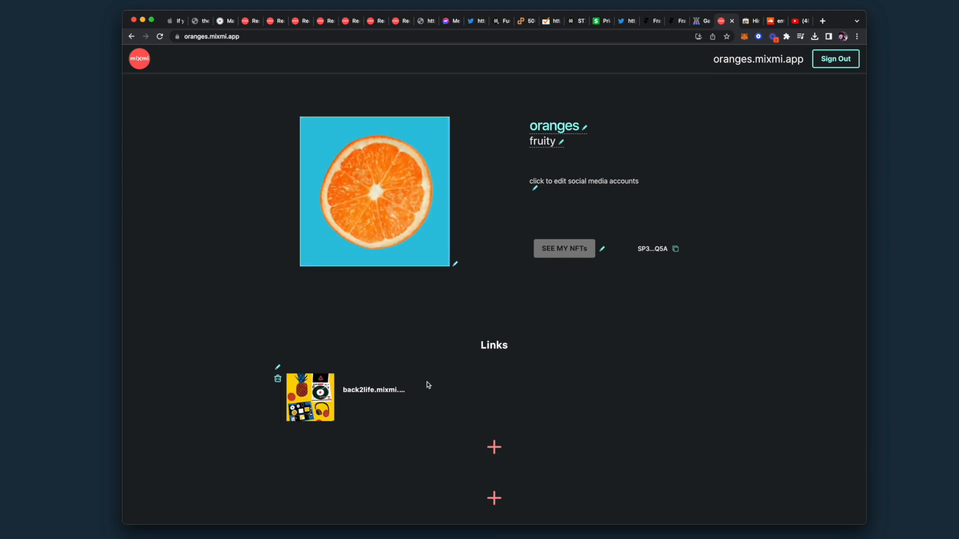
{"action": "left_click", "coordinate": [494, 448]}
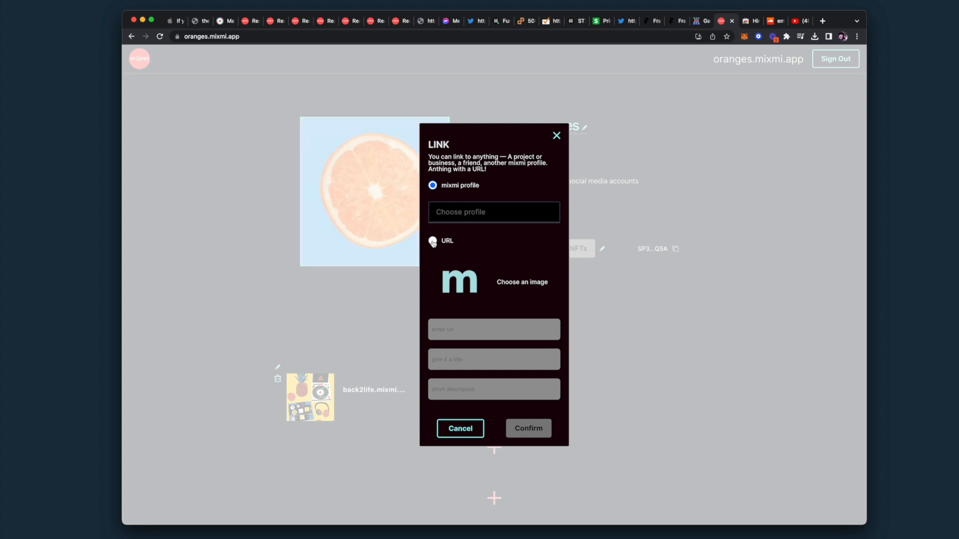
{"action": "left_click", "coordinate": [433, 241]}
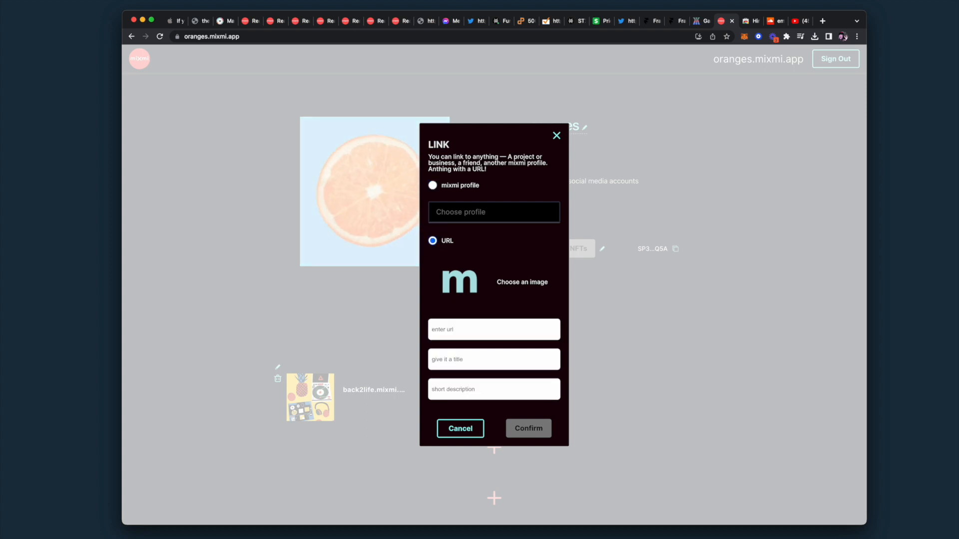
{"action": "left_click", "coordinate": [701, 21]}
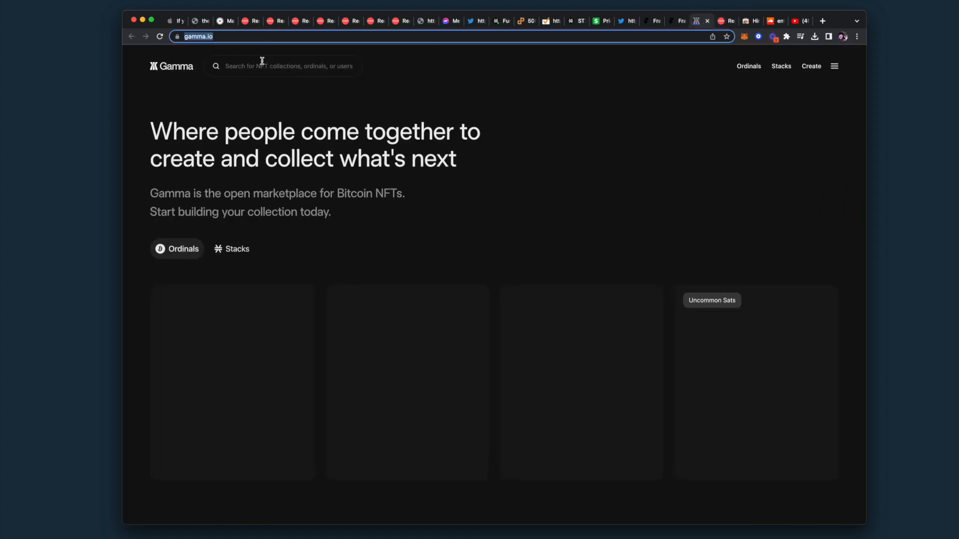
{"action": "left_click", "coordinate": [257, 35]}
{"action": "left_click_drag", "start_coordinate": [257, 35], "coordinate": [110, 40]}
{"action": "key", "text": "super+c"}
{"action": "left_click", "coordinate": [728, 22]}
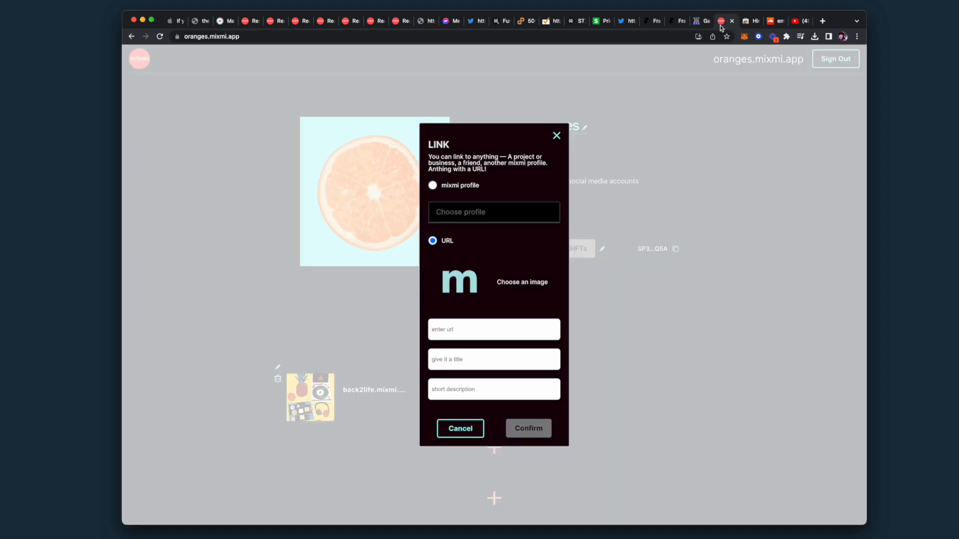
{"action": "left_click", "coordinate": [463, 330]}
{"action": "key", "text": "super+v"}
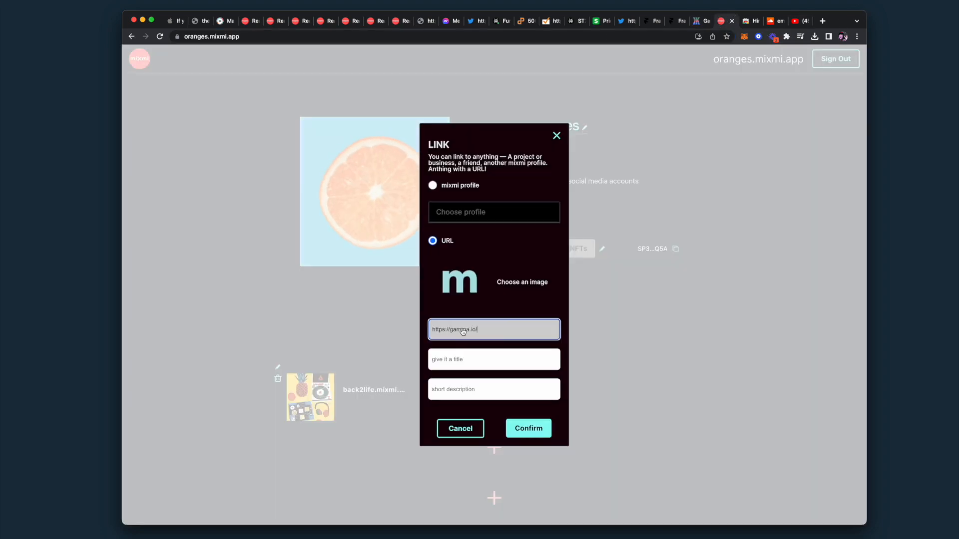
Give the link the dalle spaceship dark.png image, title 'gamma' and description 'NFT marketplace', then confirm
{"action": "left_click", "coordinate": [508, 282]}
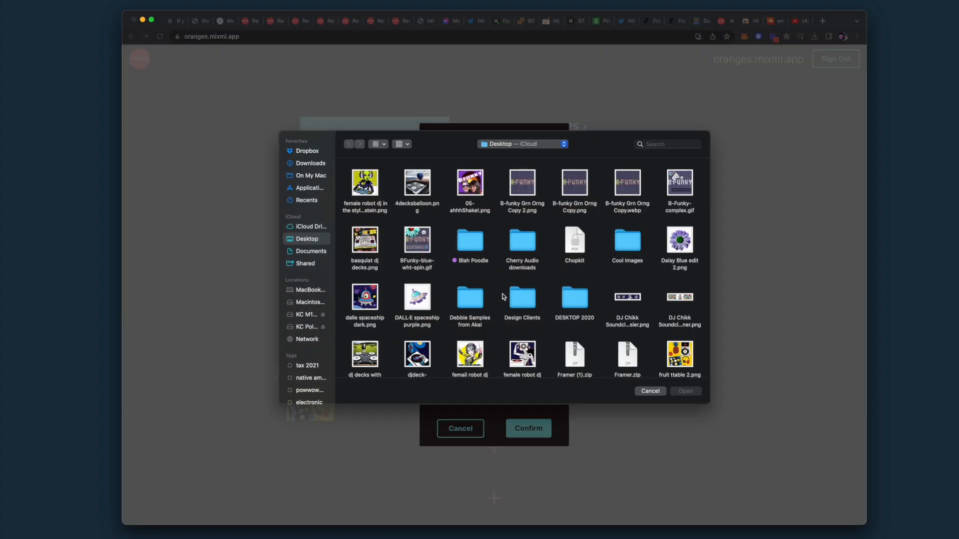
{"action": "left_click", "coordinate": [371, 305]}
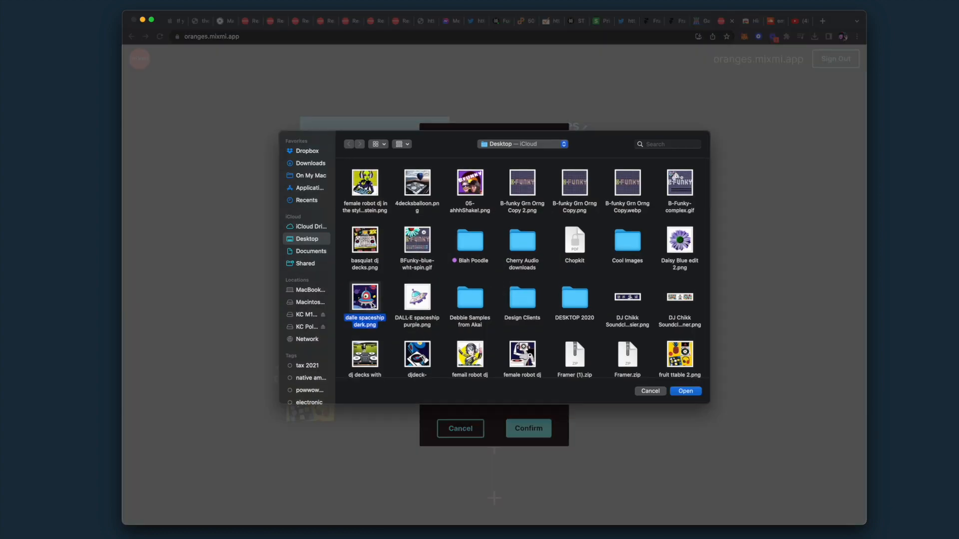
{"action": "left_click", "coordinate": [686, 392]}
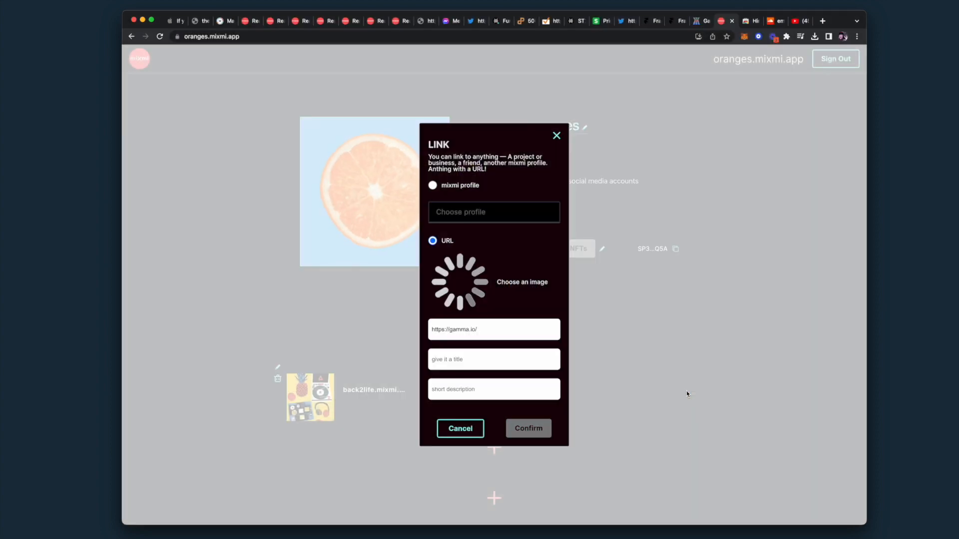
{"action": "left_click", "coordinate": [464, 363]}
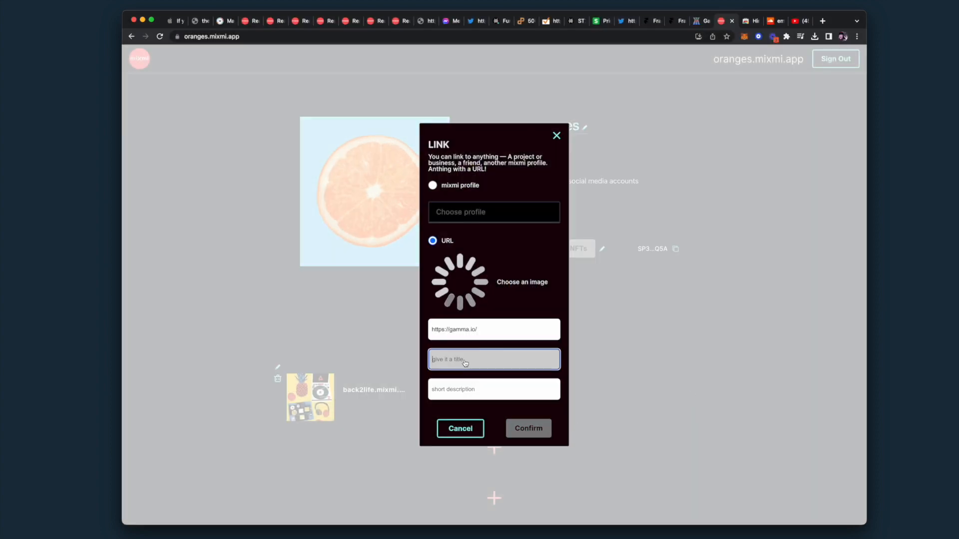
{"action": "type", "text": "fgamma"}
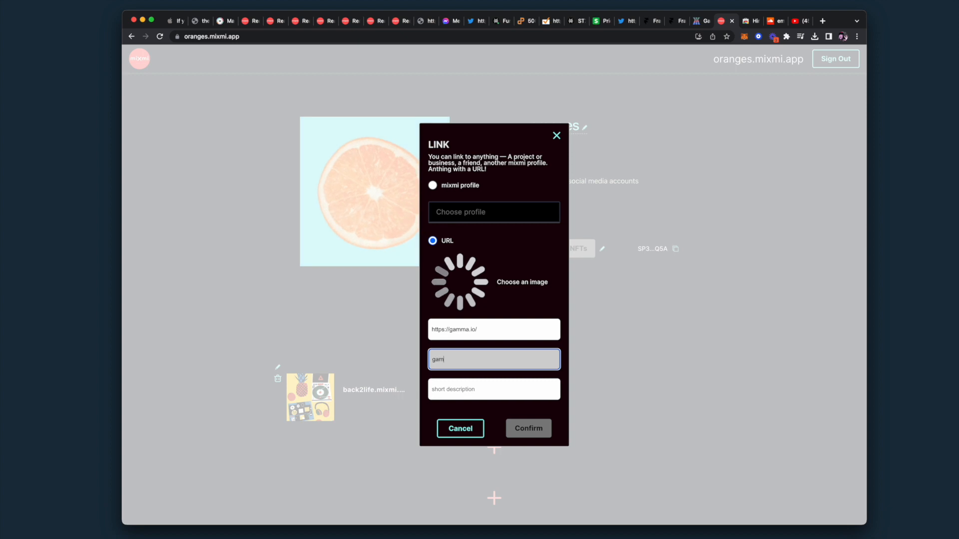
{"action": "left_click", "coordinate": [456, 389]}
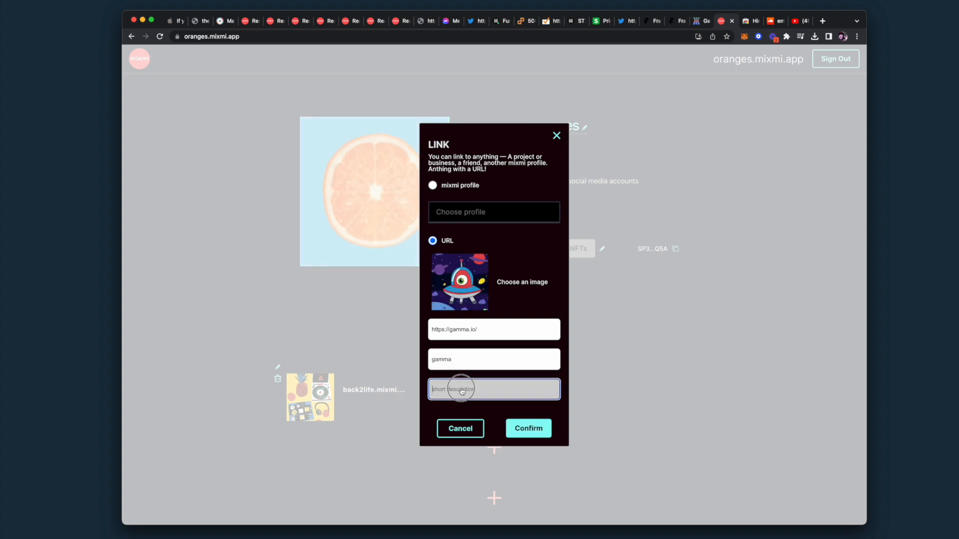
{"action": "type", "text": "NFT mark"}
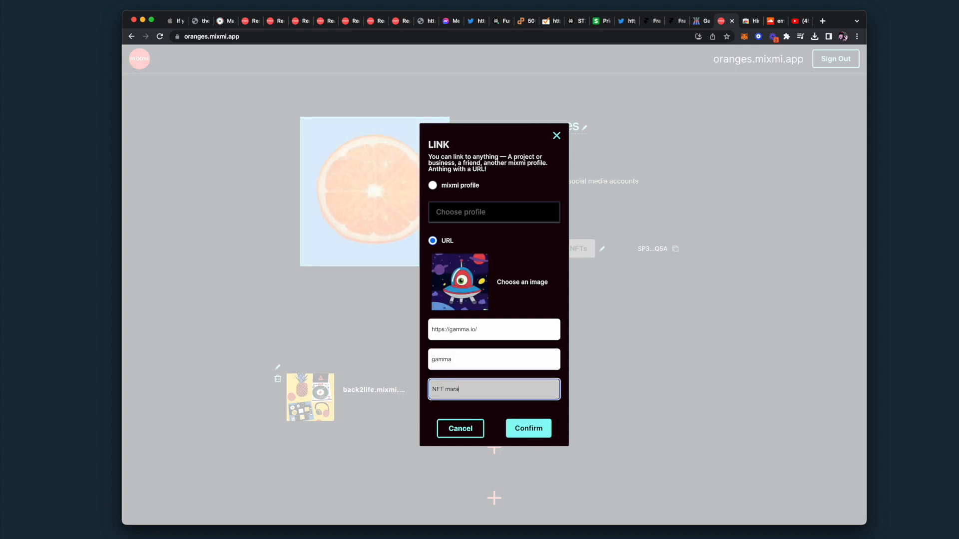
{"action": "type", "text": "etplace"}
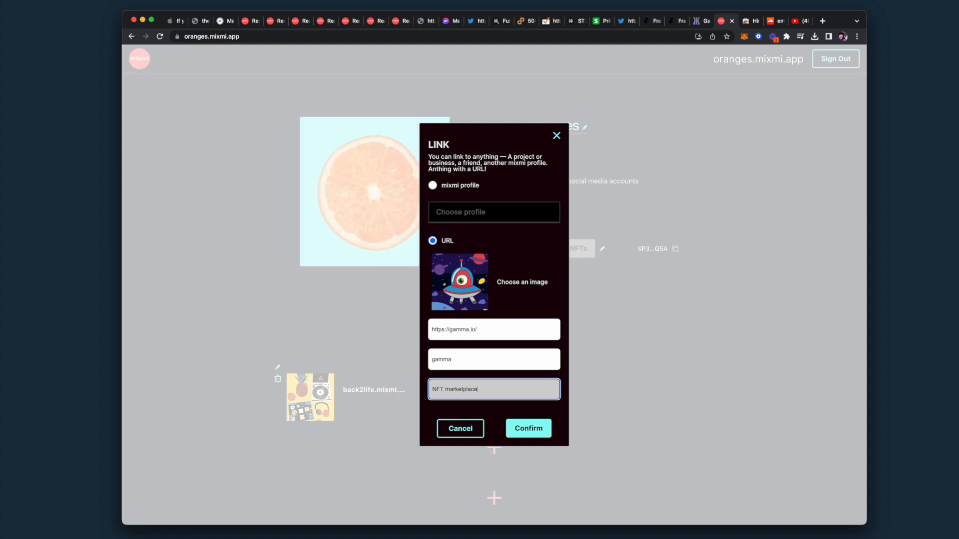
{"action": "left_click", "coordinate": [521, 432]}
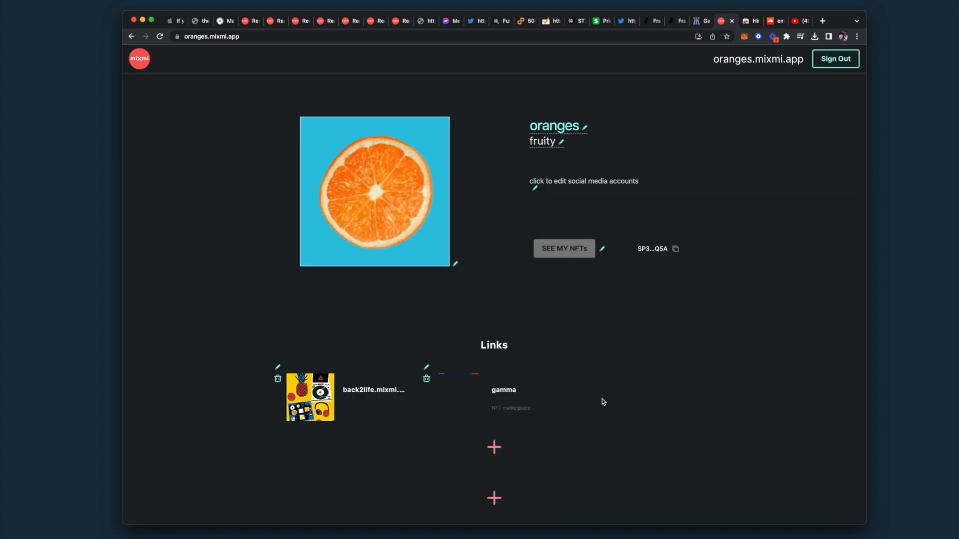
Add a third link to the b-funky.mixmi.app profile, listed as B Funky
{"action": "left_click", "coordinate": [495, 448]}
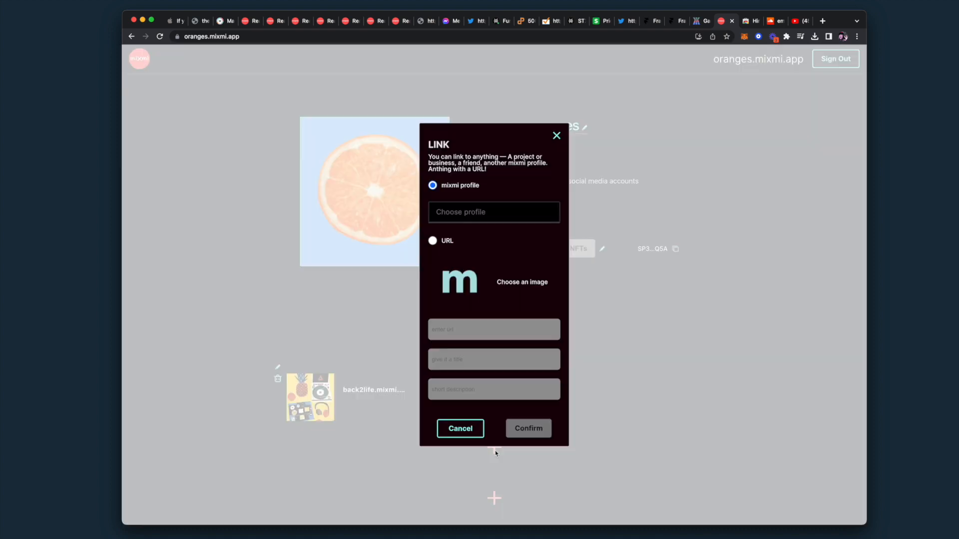
{"action": "left_click", "coordinate": [486, 213]}
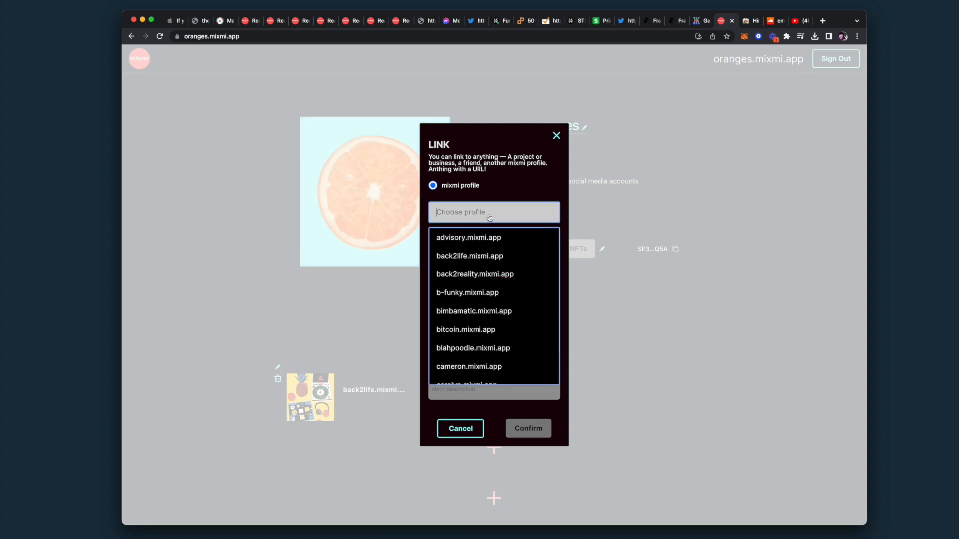
{"action": "scroll", "coordinate": [522, 305], "scroll_direction": "down", "scroll_amount": 1}
{"action": "scroll", "coordinate": [522, 304], "scroll_direction": "down", "scroll_amount": 1}
{"action": "scroll", "coordinate": [521, 305], "scroll_direction": "up", "scroll_amount": 1}
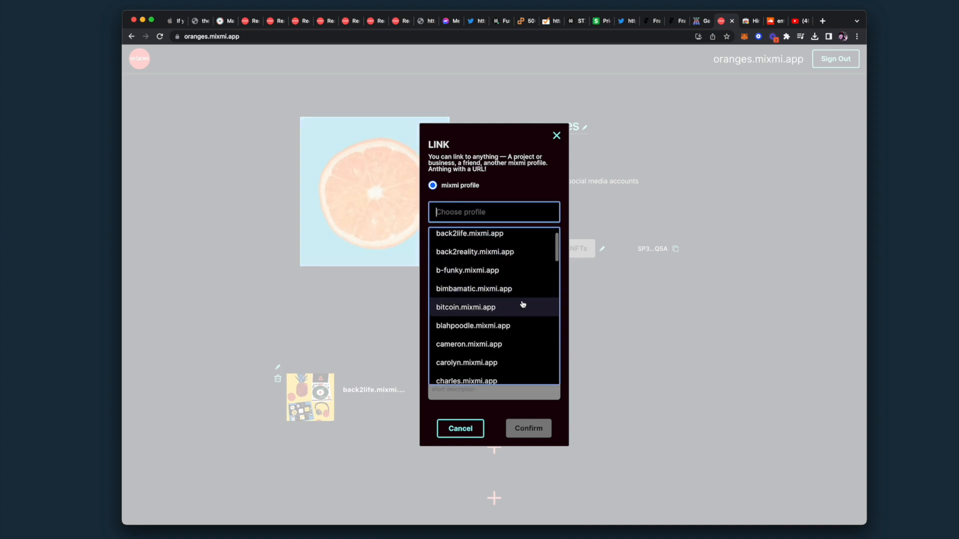
{"action": "left_click", "coordinate": [497, 276]}
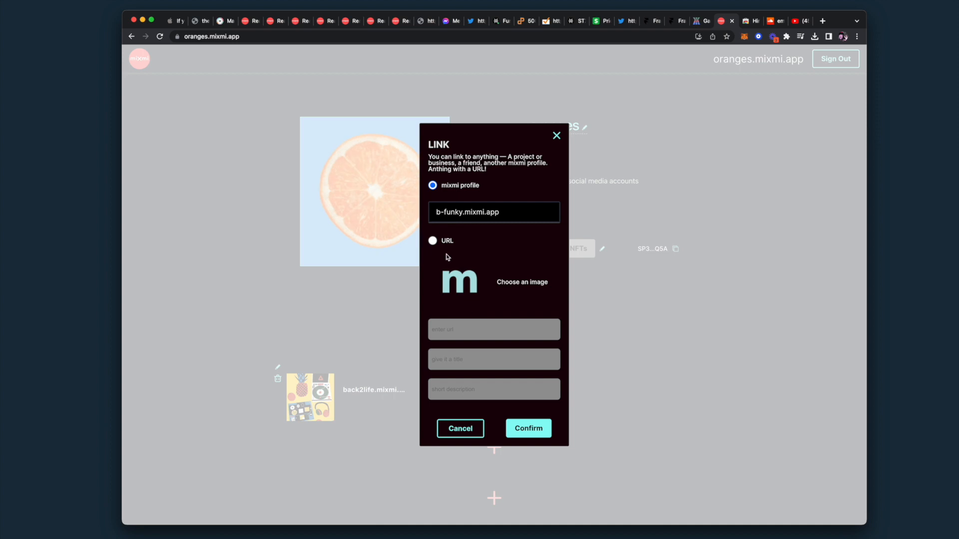
{"action": "left_click", "coordinate": [534, 433]}
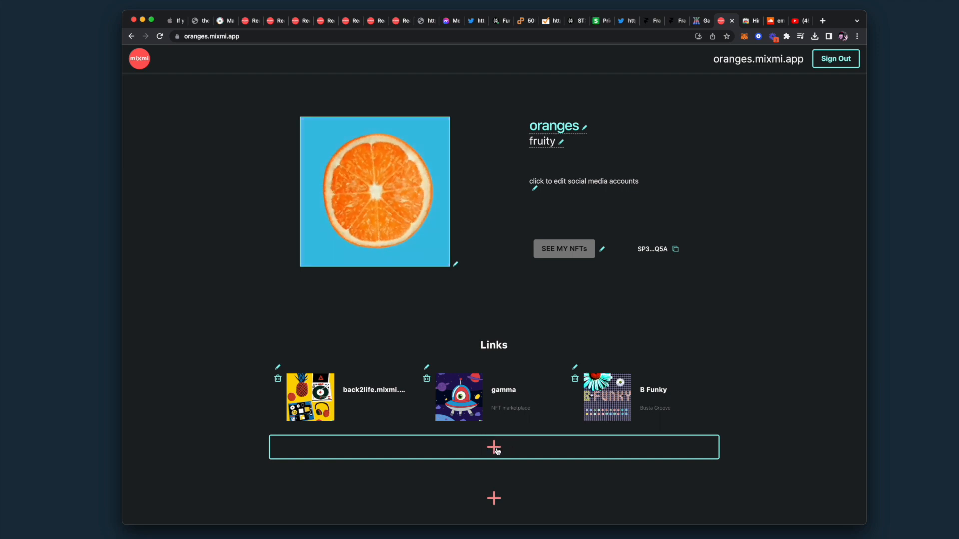
{"action": "scroll", "coordinate": [560, 420], "scroll_direction": "down", "scroll_amount": 1}
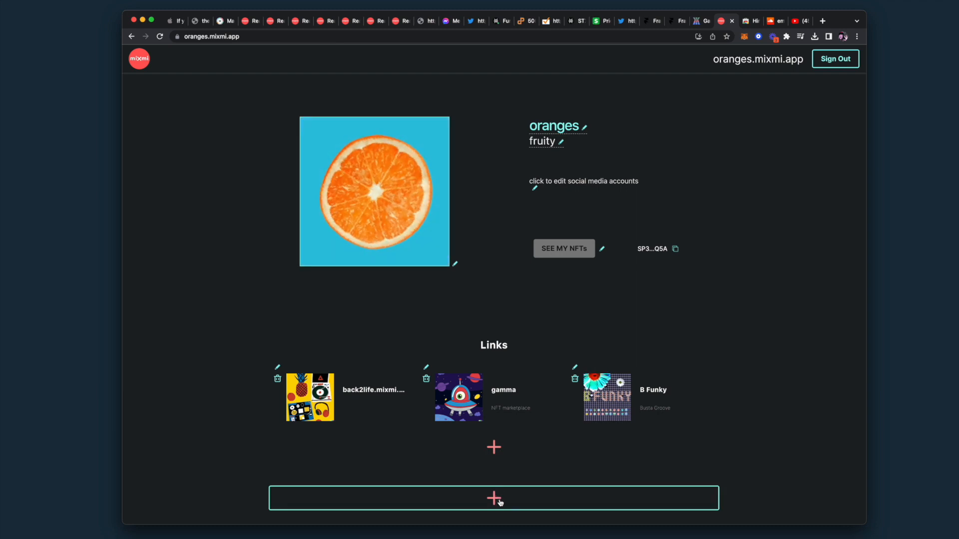
Open the Embed Media dialog, then go to the SoundCloud 'emotional oranges' search results
{"action": "left_click", "coordinate": [497, 502]}
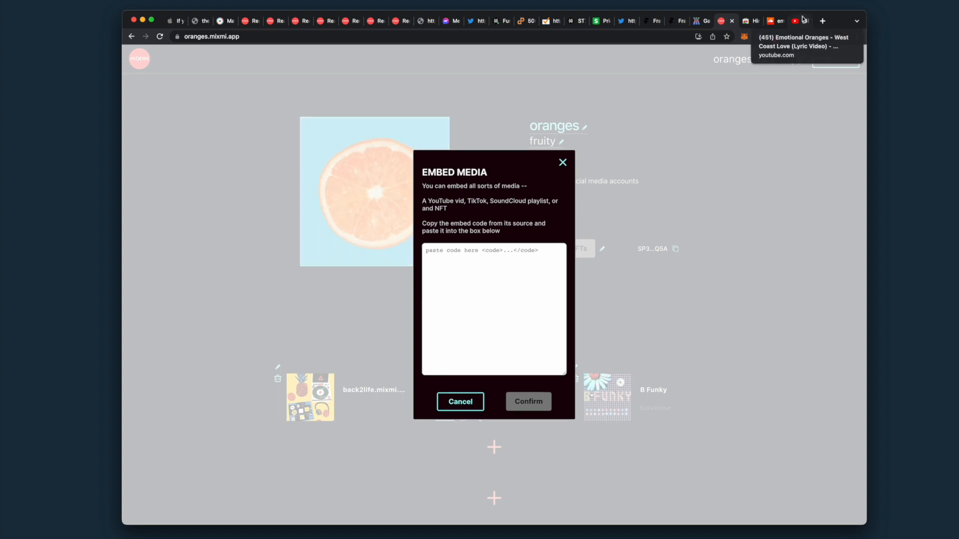
{"action": "left_click", "coordinate": [772, 22]}
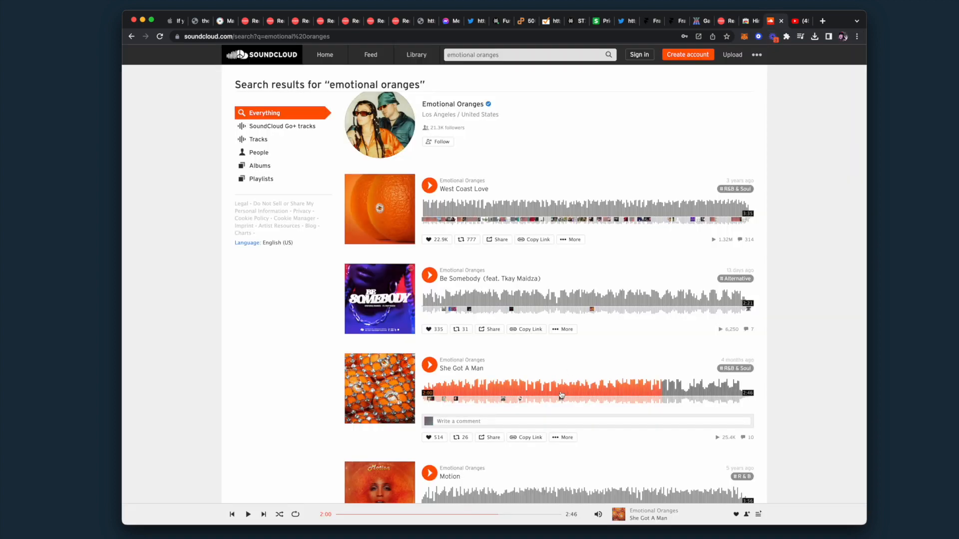
Select the SoundCloud iframe embed code for 'She Got A Man' and return to mixmi's embed code box
{"action": "left_click", "coordinate": [483, 438]}
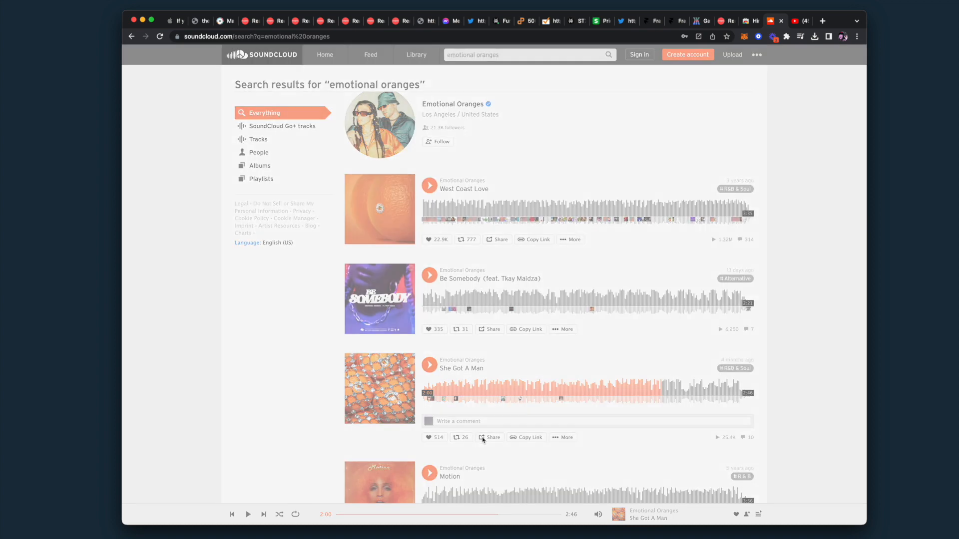
{"action": "left_click", "coordinate": [449, 96]}
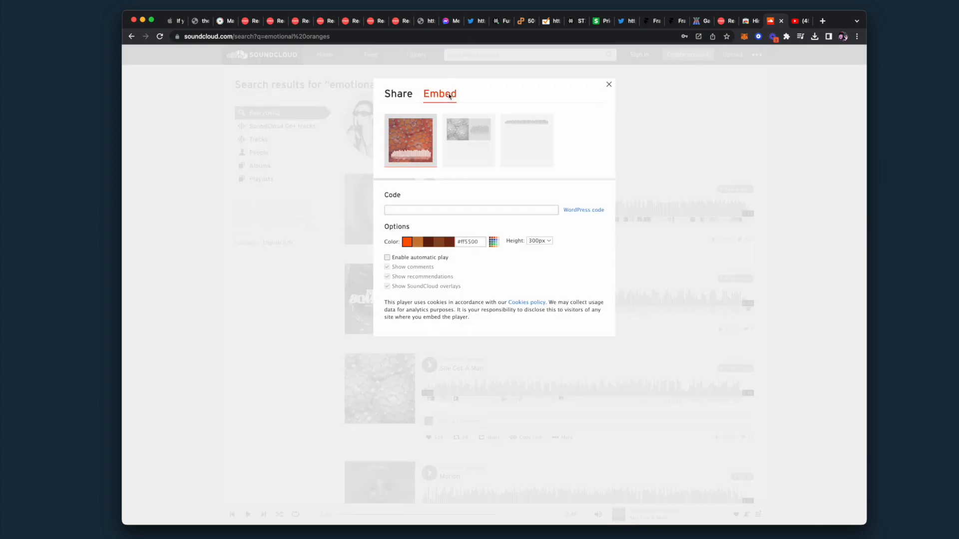
{"action": "left_click", "coordinate": [428, 209]}
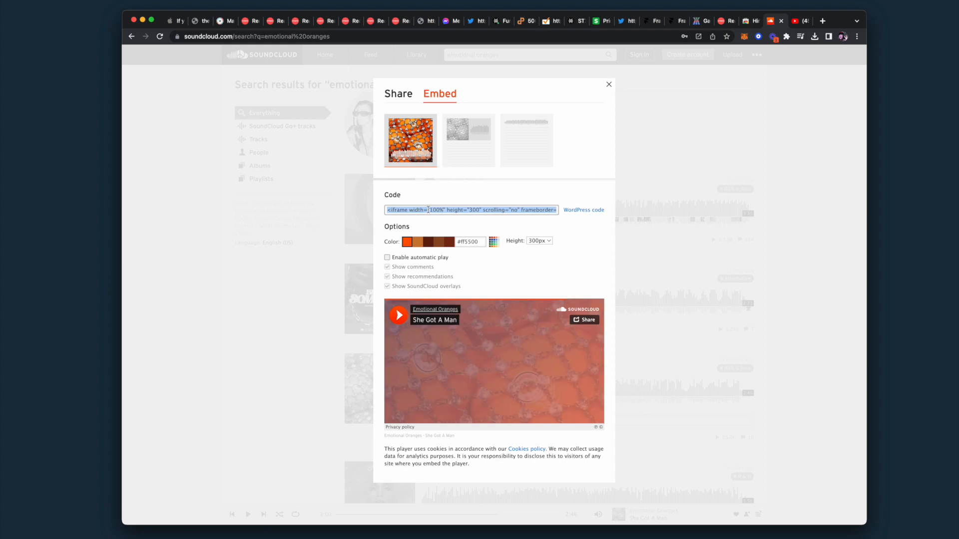
{"action": "left_click", "coordinate": [720, 23]}
{"action": "left_click", "coordinate": [495, 292]}
Embed the 'She Got A Man' SoundCloud player below the links and begin another embed item
{"action": "key", "text": "super+v"}
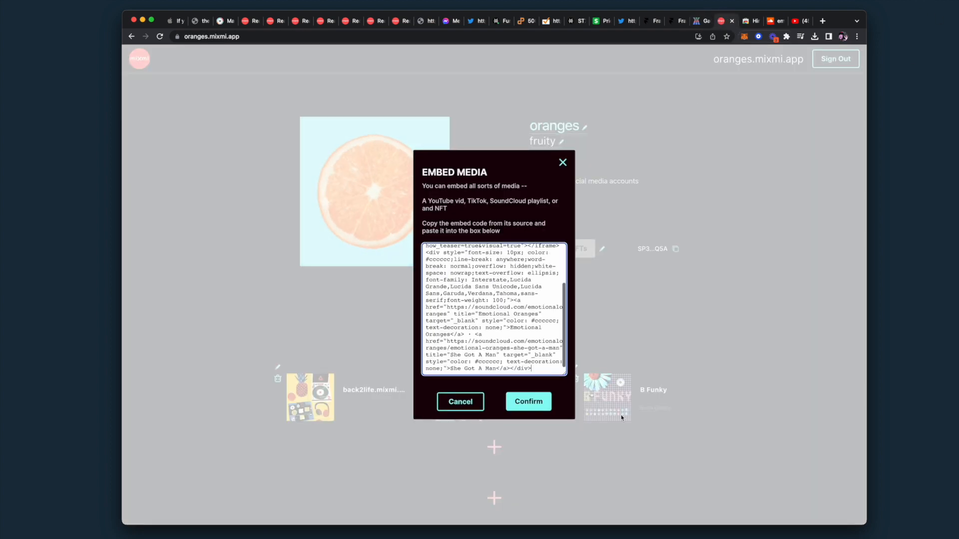
{"action": "left_click", "coordinate": [530, 401]}
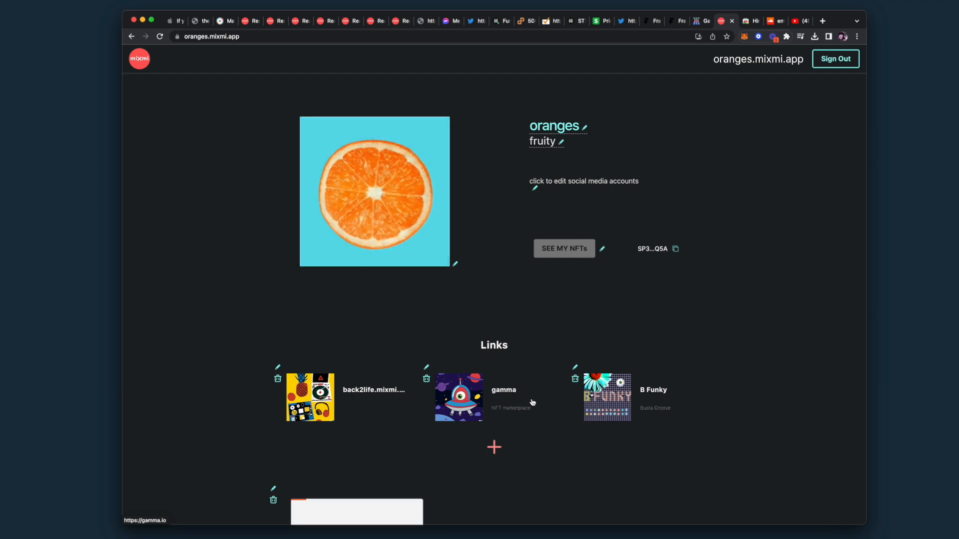
{"action": "scroll", "coordinate": [532, 400], "scroll_direction": "down", "scroll_amount": 5}
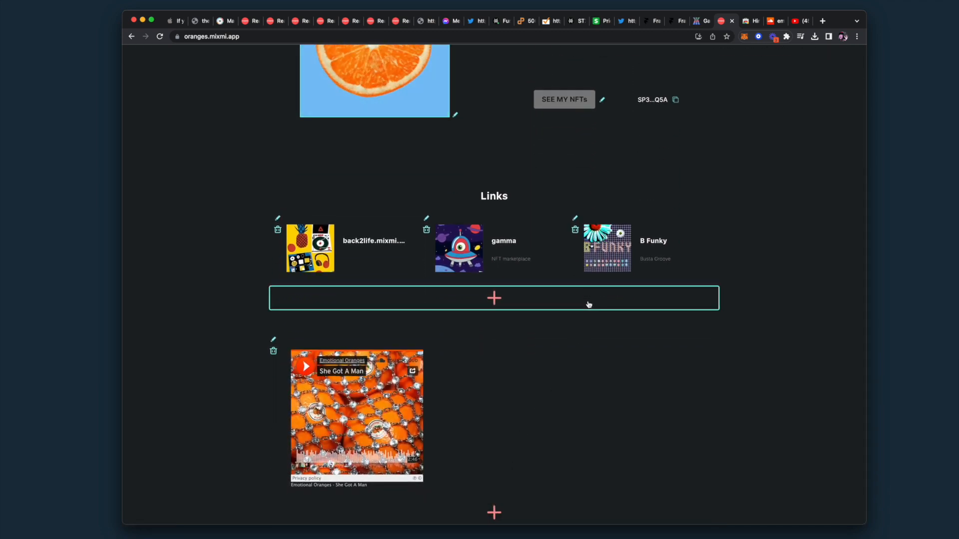
{"action": "left_click", "coordinate": [494, 512]}
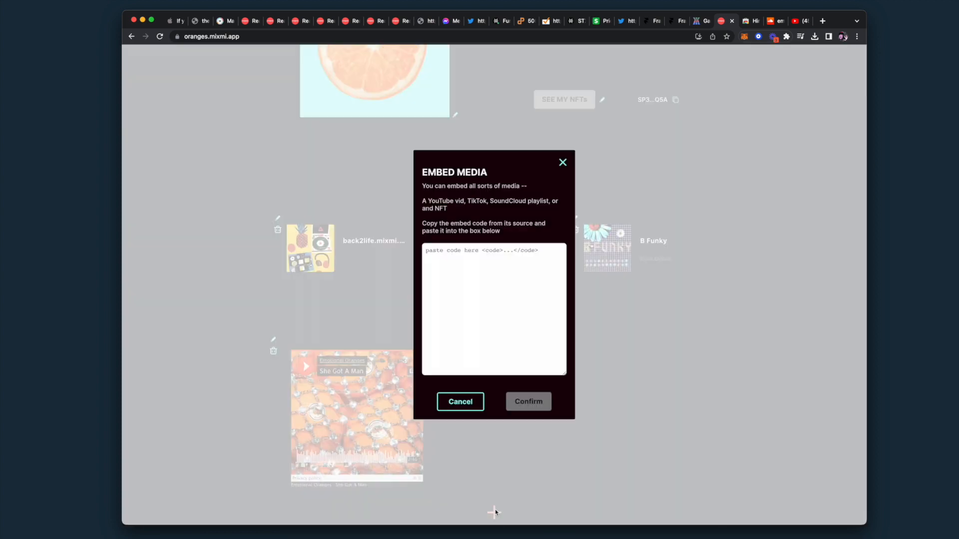
Select the SoundCloud embed code for 'West Coast Love' and return to mixmi's embed code box
{"action": "left_click", "coordinate": [770, 21]}
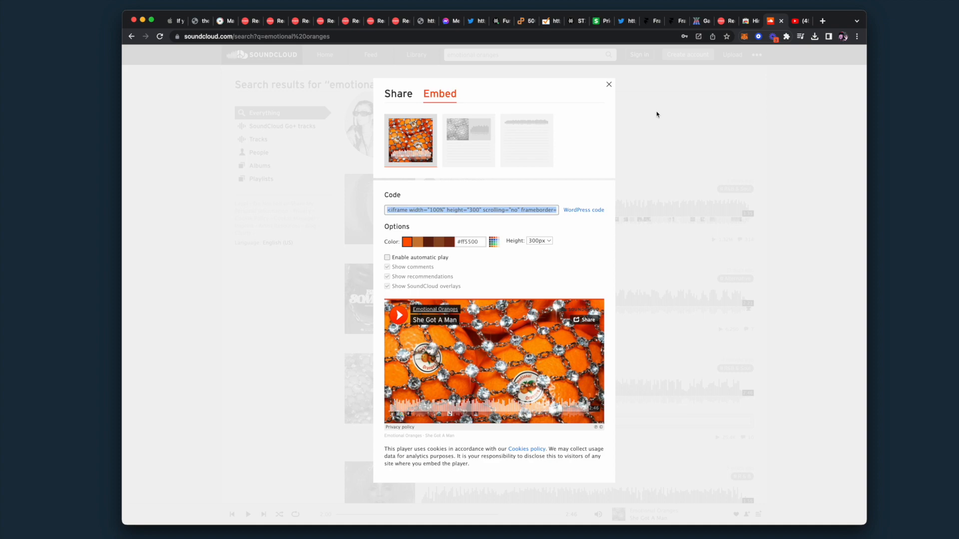
{"action": "left_click", "coordinate": [610, 85]}
{"action": "left_click", "coordinate": [495, 240]}
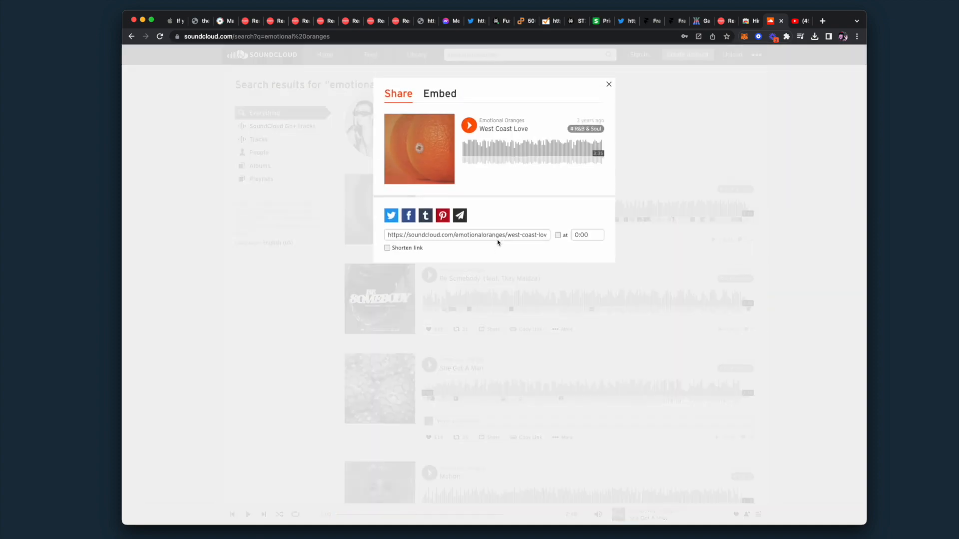
{"action": "left_click", "coordinate": [435, 94]}
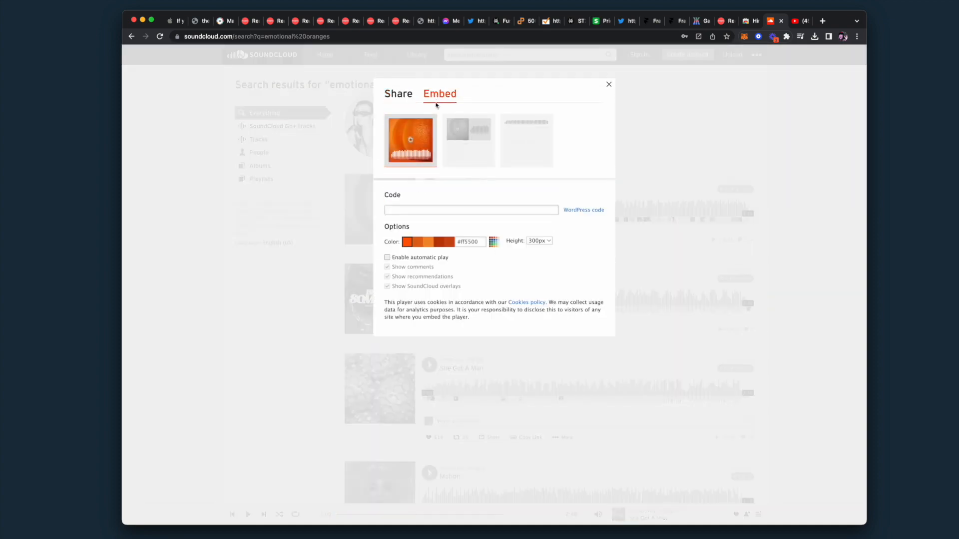
{"action": "left_click", "coordinate": [454, 210]}
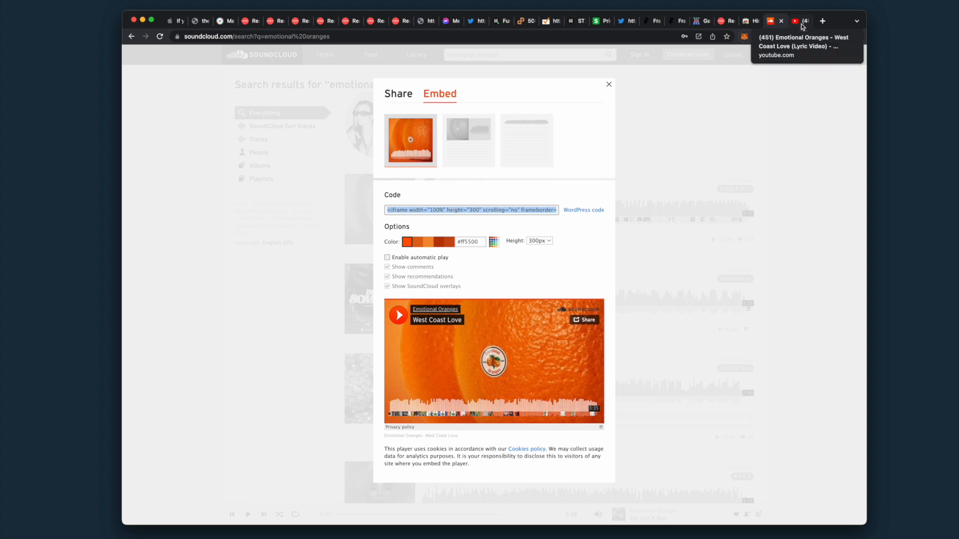
{"action": "left_click", "coordinate": [725, 22]}
{"action": "left_click", "coordinate": [473, 247]}
Embed the 'West Coast Love' SoundCloud player and begin another embed item
{"action": "key", "text": "super+v"}
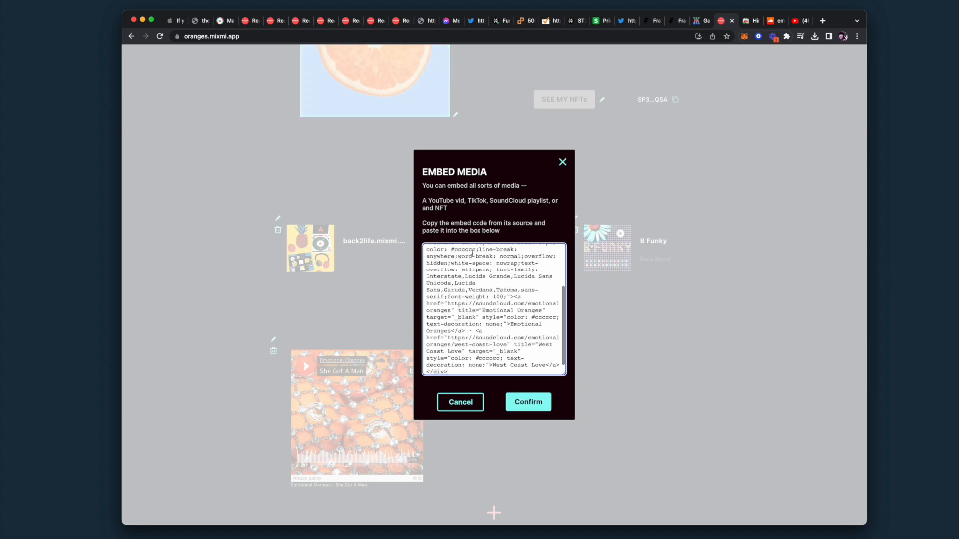
{"action": "left_click", "coordinate": [518, 401]}
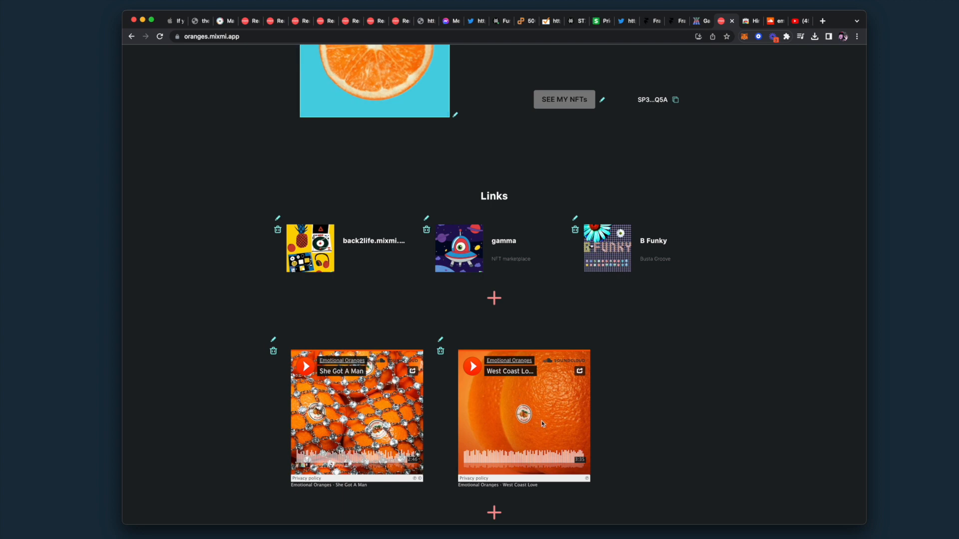
{"action": "left_click", "coordinate": [495, 515]}
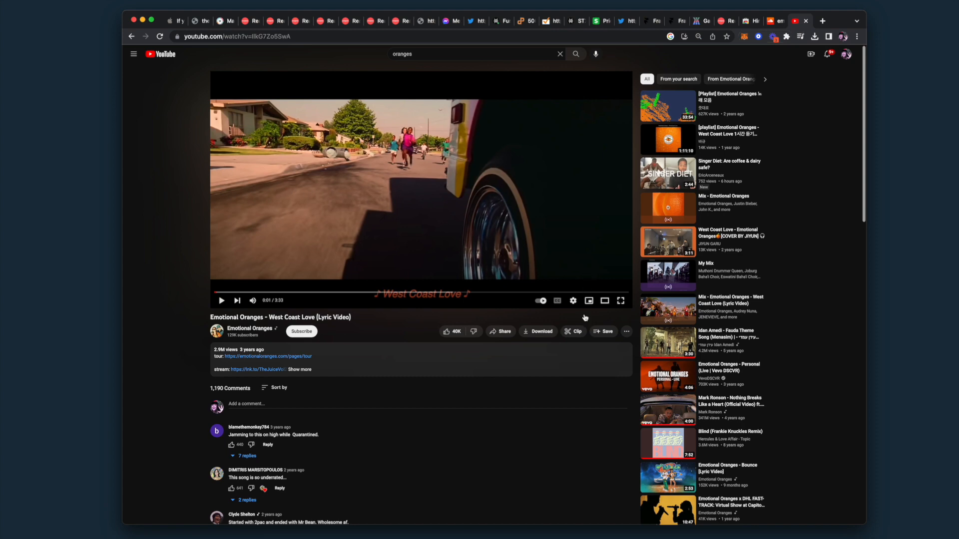
Copy YouTube's embed code for the 'West Coast Love' lyric video and return to mixmi's embed box
{"action": "left_click", "coordinate": [501, 333]}
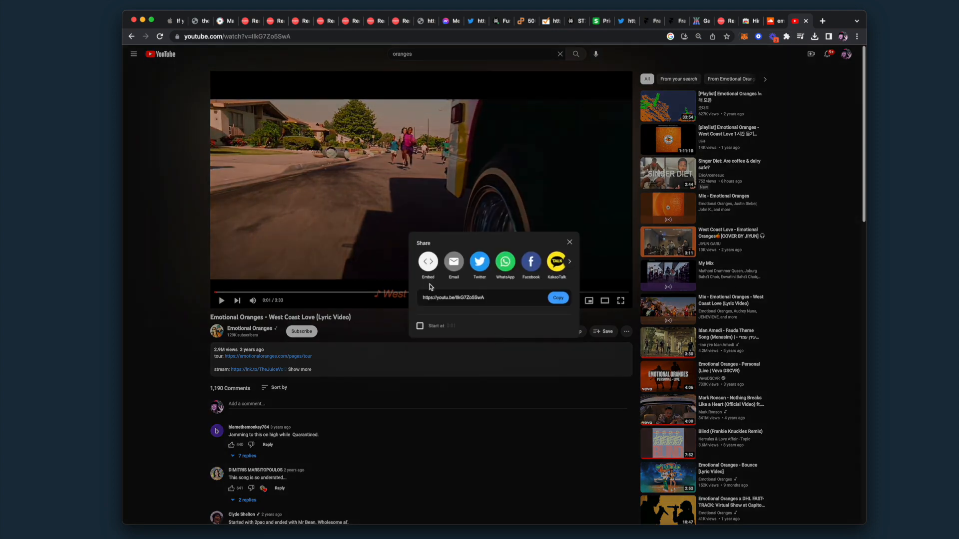
{"action": "left_click", "coordinate": [428, 261]}
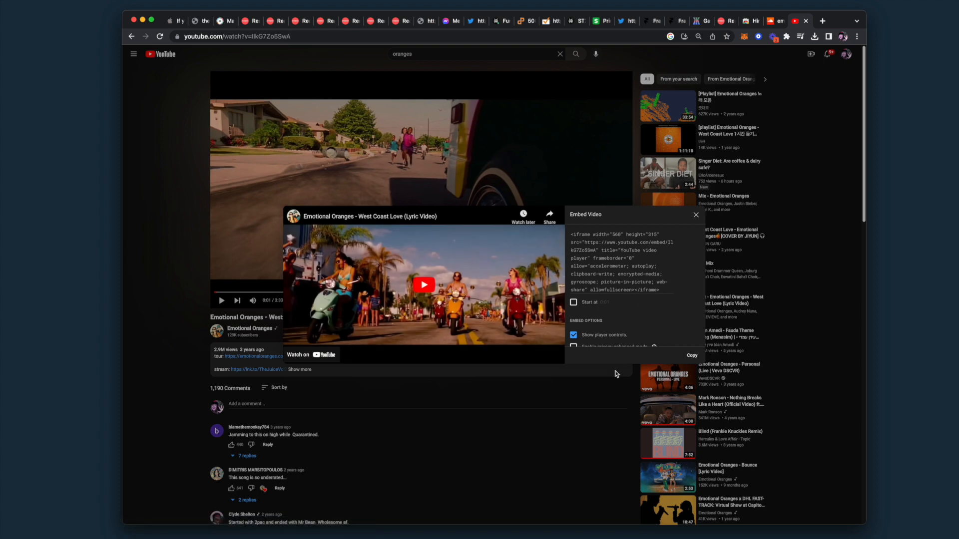
{"action": "left_click", "coordinate": [689, 355]}
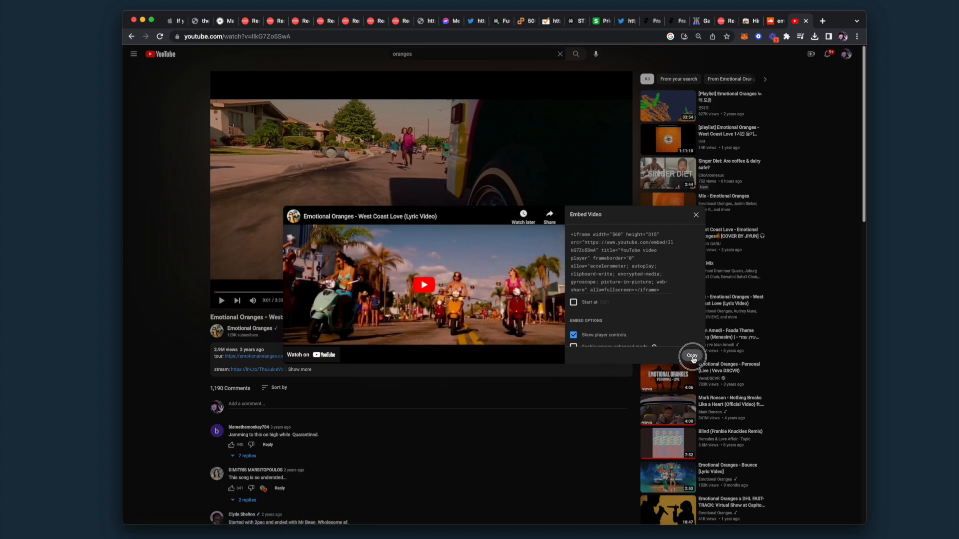
{"action": "left_click", "coordinate": [725, 22]}
{"action": "left_click", "coordinate": [502, 253]}
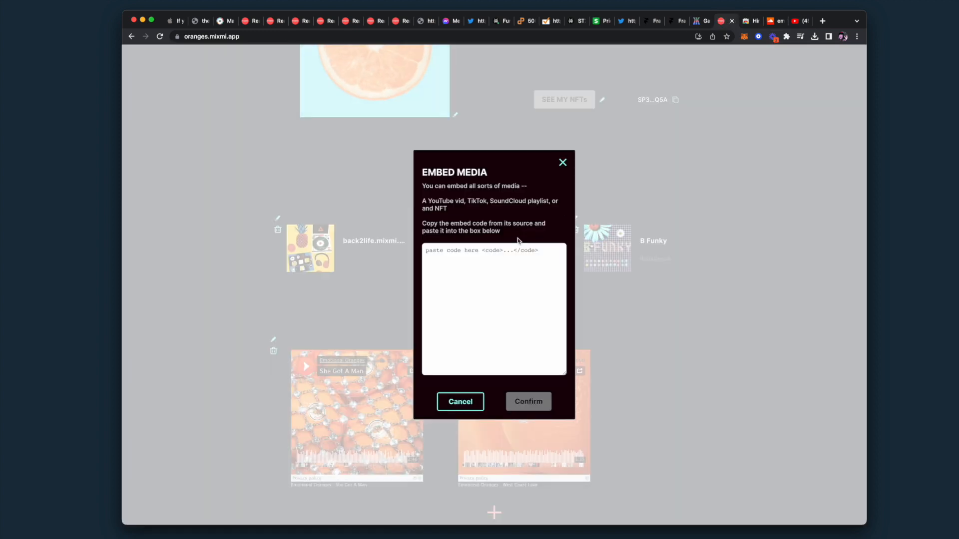
Paste the YouTube embed code for 'West Coast Love' and confirm it beneath the SoundCloud players
{"action": "key", "text": "super+v"}
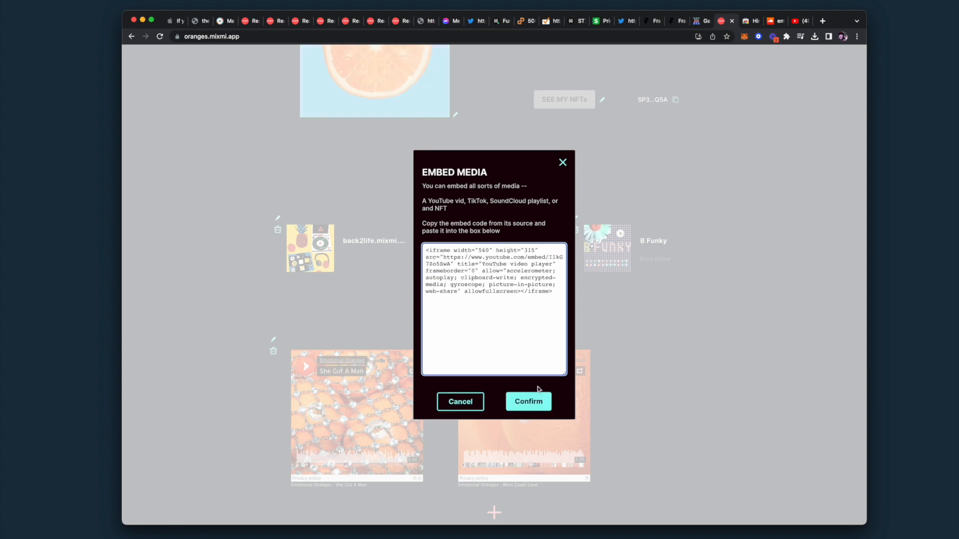
{"action": "left_click", "coordinate": [528, 402]}
{"action": "scroll", "coordinate": [682, 413], "scroll_direction": "down", "scroll_amount": 5}
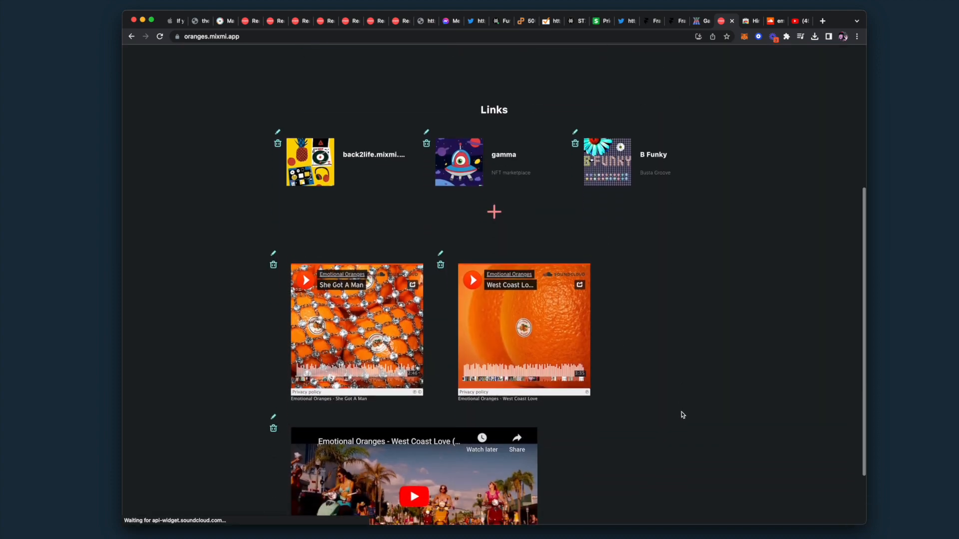
{"action": "scroll", "coordinate": [529, 449], "scroll_direction": "up", "scroll_amount": 10}
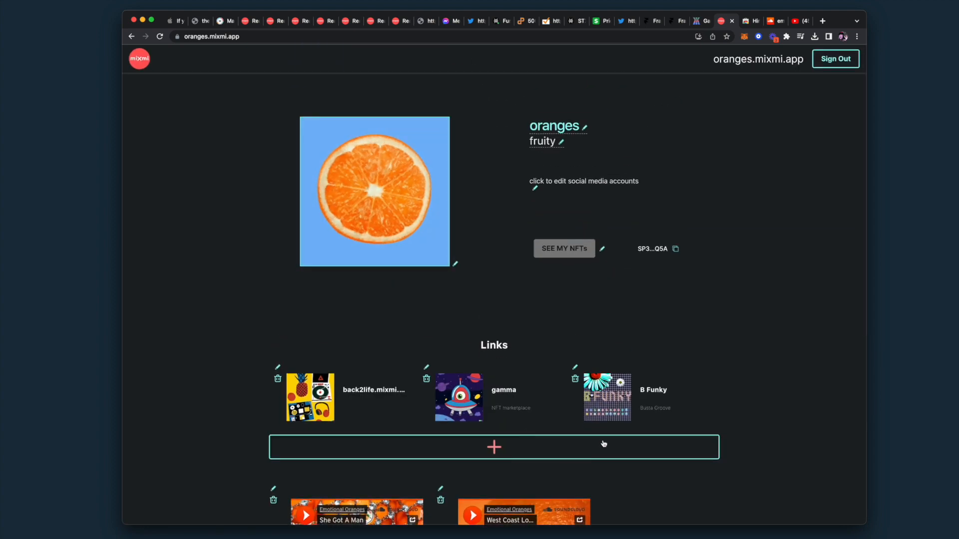
Sign out to view oranges.mixmi.app publicly, and copy the profile's wallet address
{"action": "left_click", "coordinate": [830, 59]}
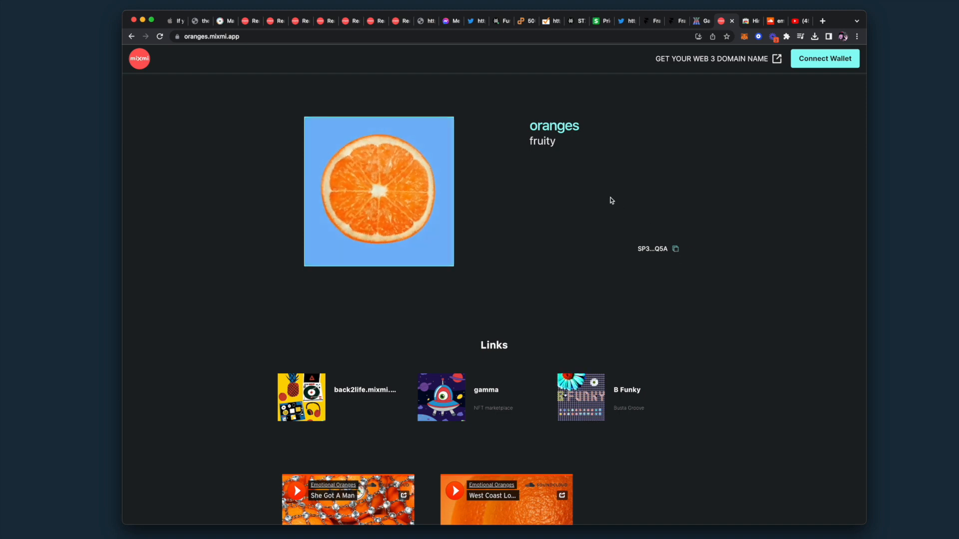
{"action": "left_click", "coordinate": [676, 249]}
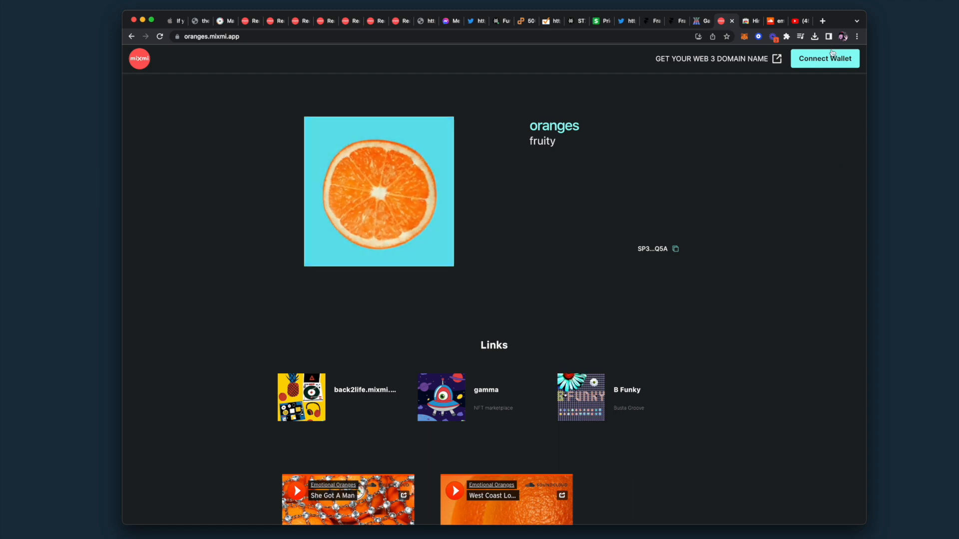
Pin Hiro Wallet to the Chrome toolbar and open it, showing Account 5 with 0 BTC and 0 STX
{"action": "left_click", "coordinate": [787, 37]}
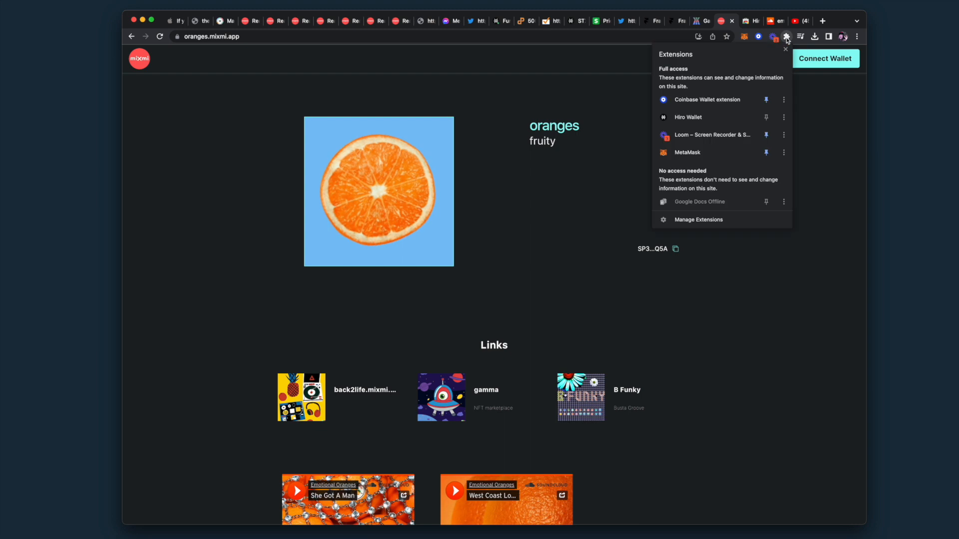
{"action": "left_click", "coordinate": [767, 119]}
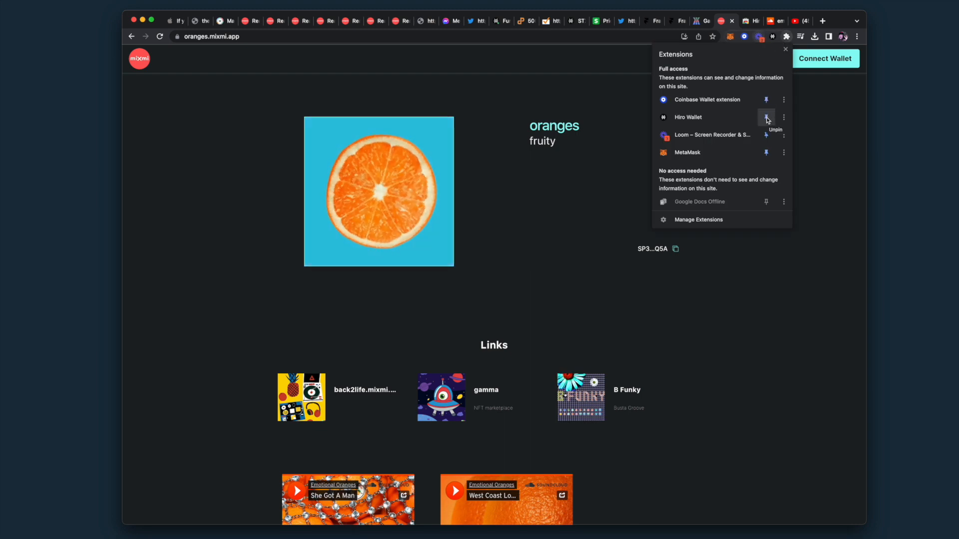
{"action": "left_click", "coordinate": [825, 143]}
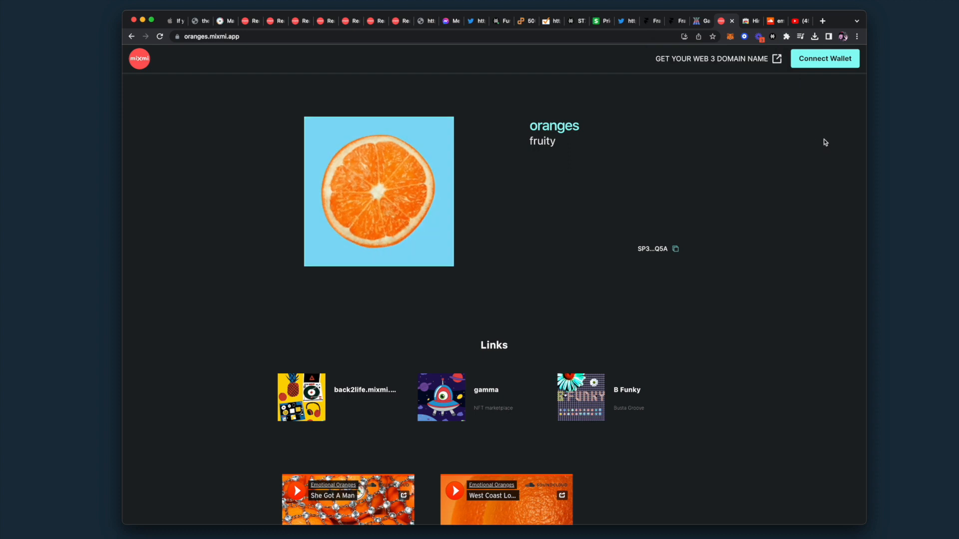
{"action": "left_click", "coordinate": [773, 37]}
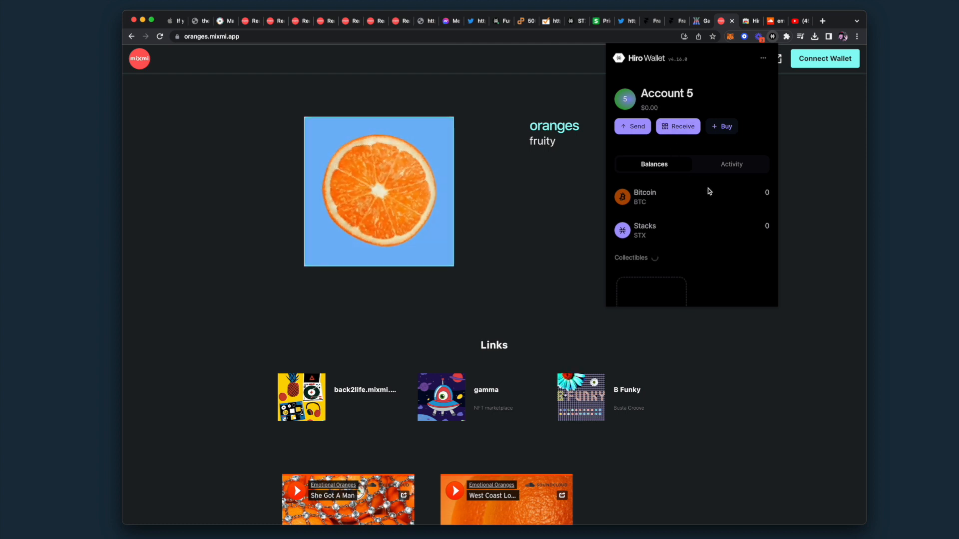
Start a Stacks (STX) send and paste the recipient's wallet address into the Address field
{"action": "left_click", "coordinate": [622, 129]}
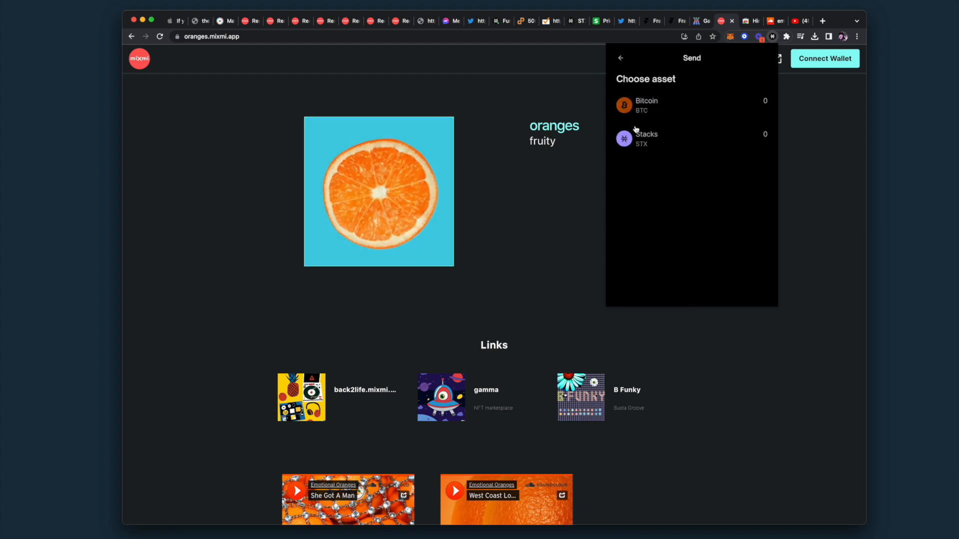
{"action": "left_click", "coordinate": [676, 145]}
{"action": "left_click", "coordinate": [651, 207]}
{"action": "key", "text": "super+v"}
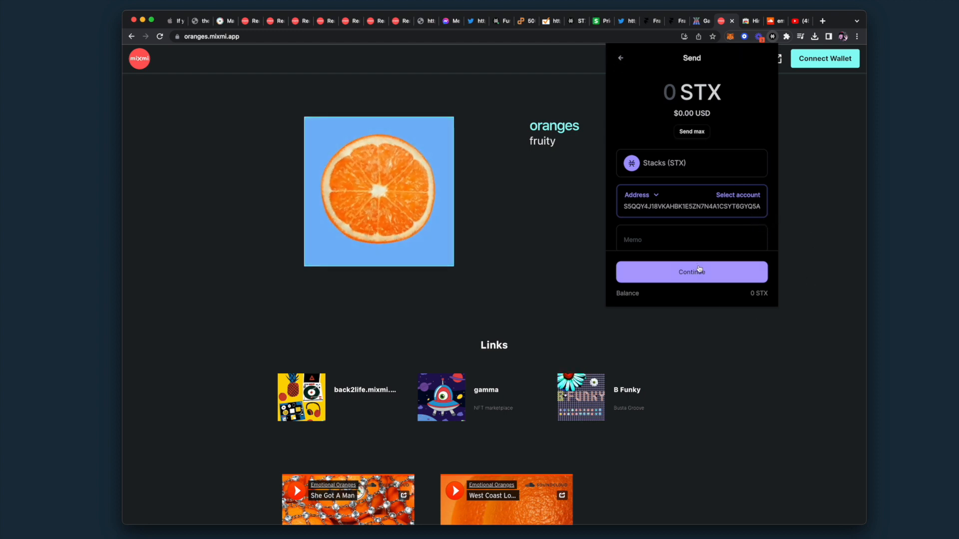
Back out of the send form and close the wallet, returning to the signed-out oranges.mixmi.app profile
{"action": "left_click", "coordinate": [620, 58]}
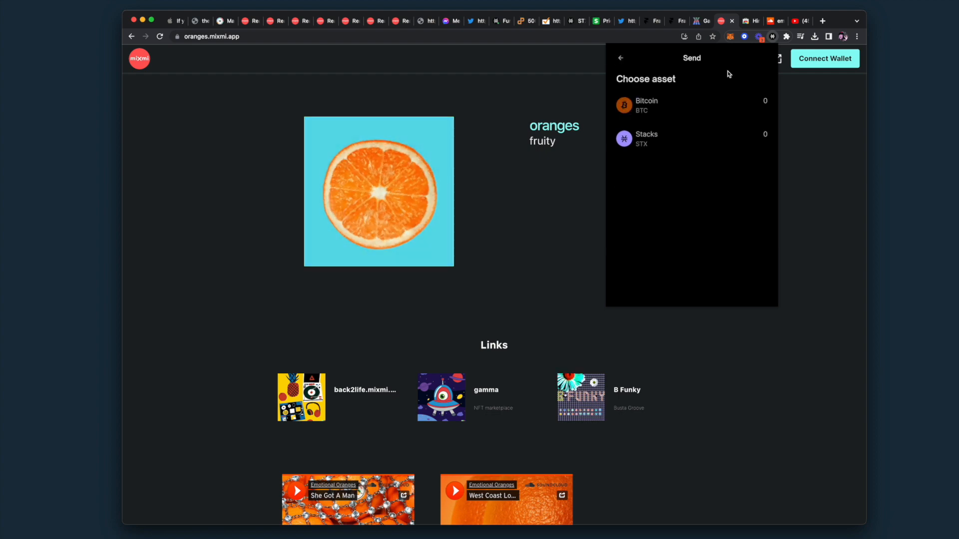
{"action": "left_click", "coordinate": [822, 148]}
{"action": "scroll", "coordinate": [814, 160], "scroll_direction": "down", "scroll_amount": 5}
{"action": "scroll", "coordinate": [815, 159], "scroll_direction": "up", "scroll_amount": 5}
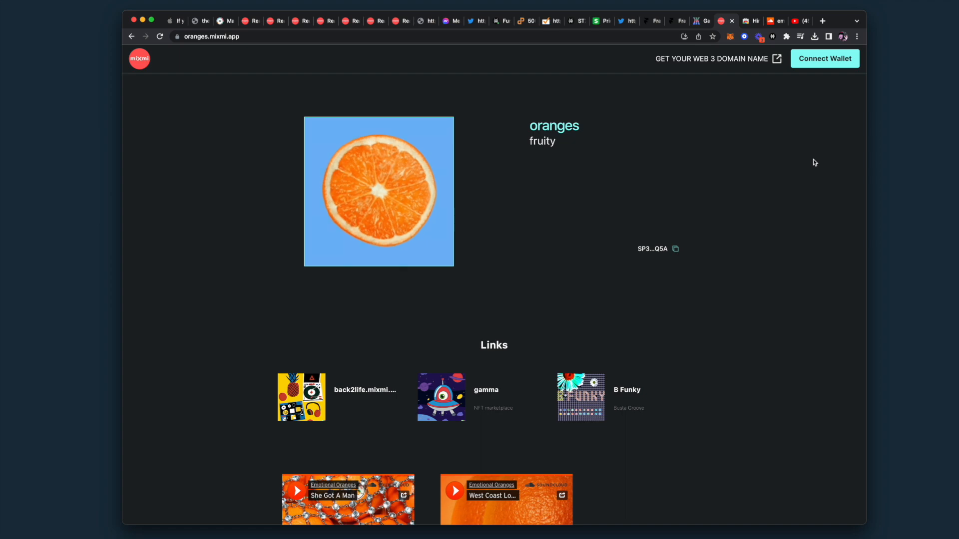